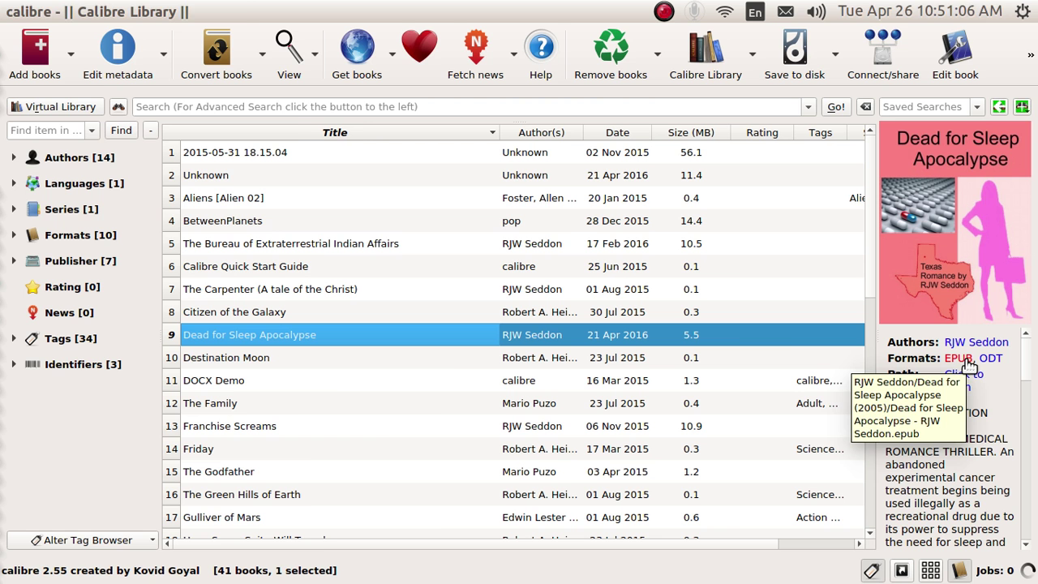
click(964, 360)
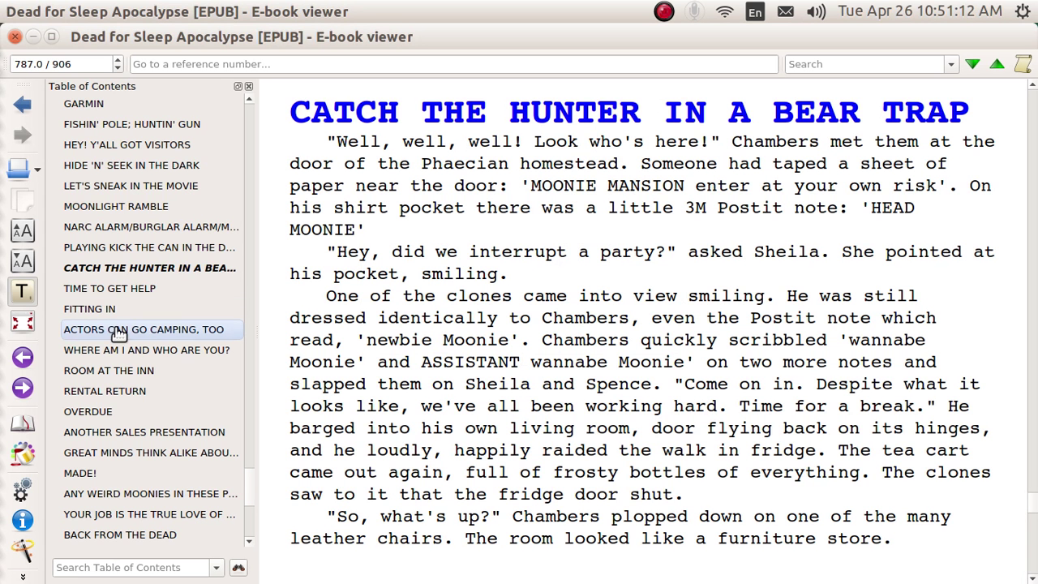
click(21, 294)
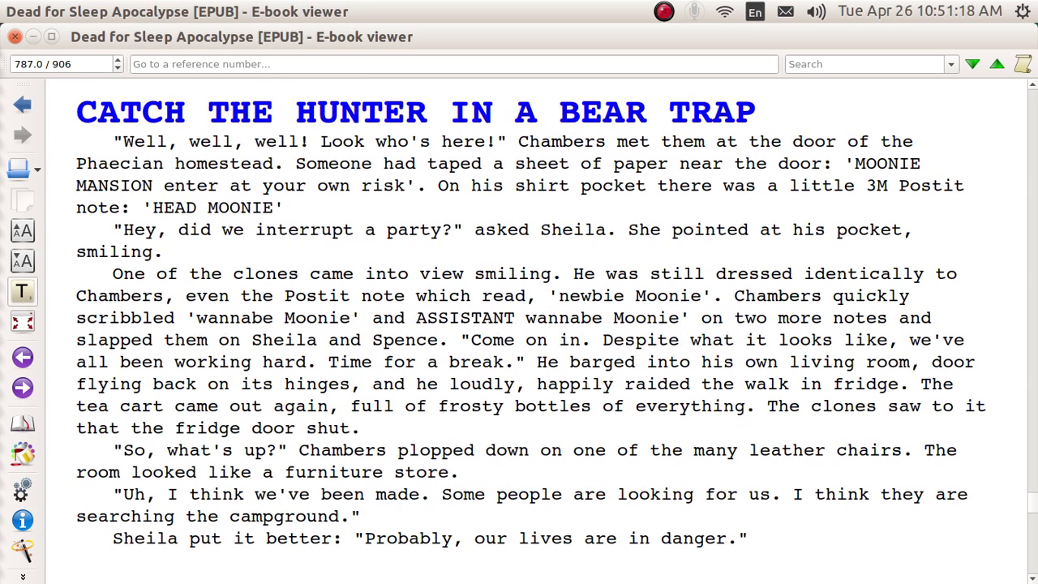
click(22, 293)
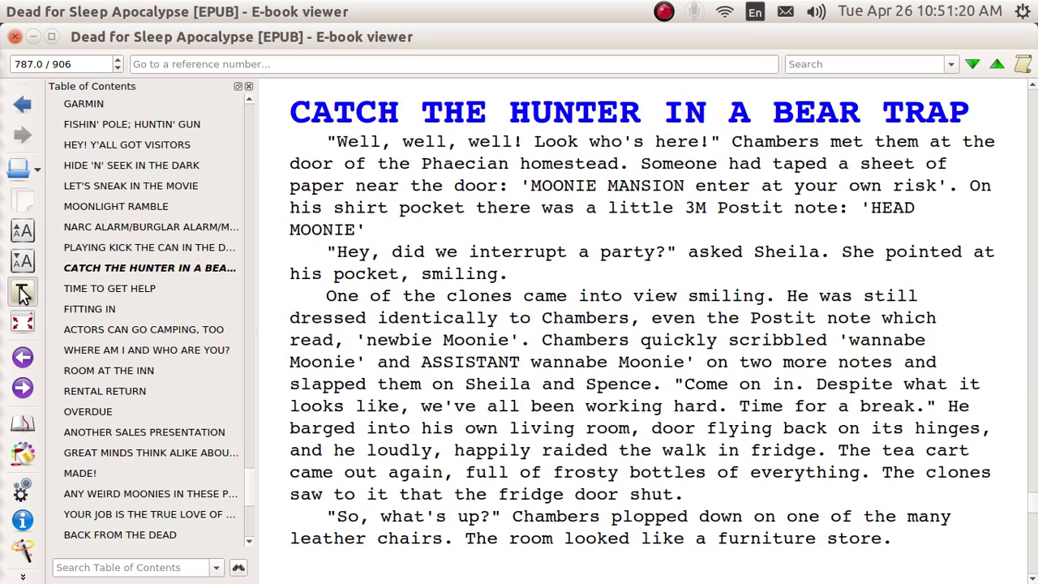
key(ctrl+super+Left)
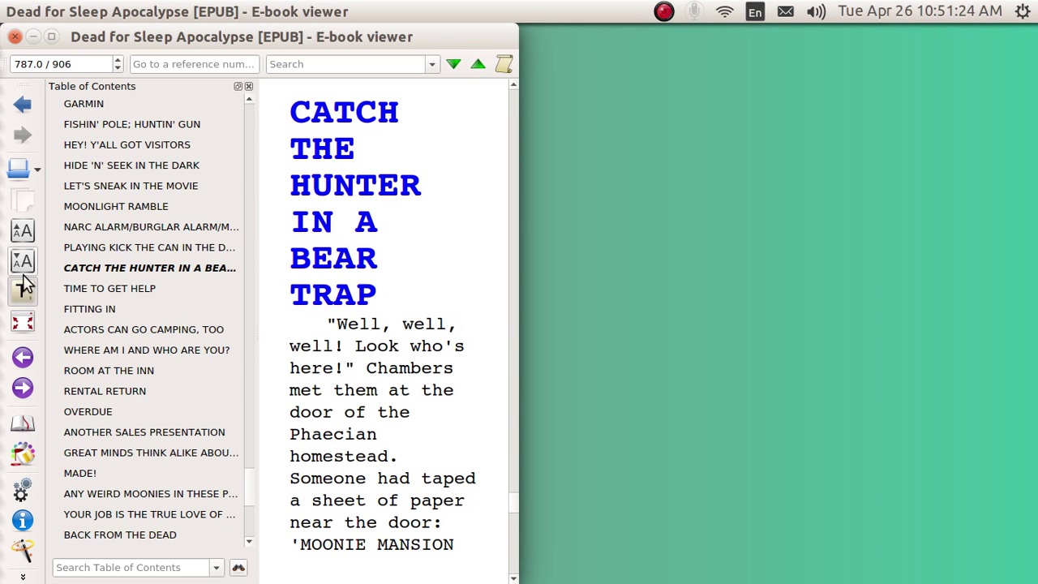
click(25, 292)
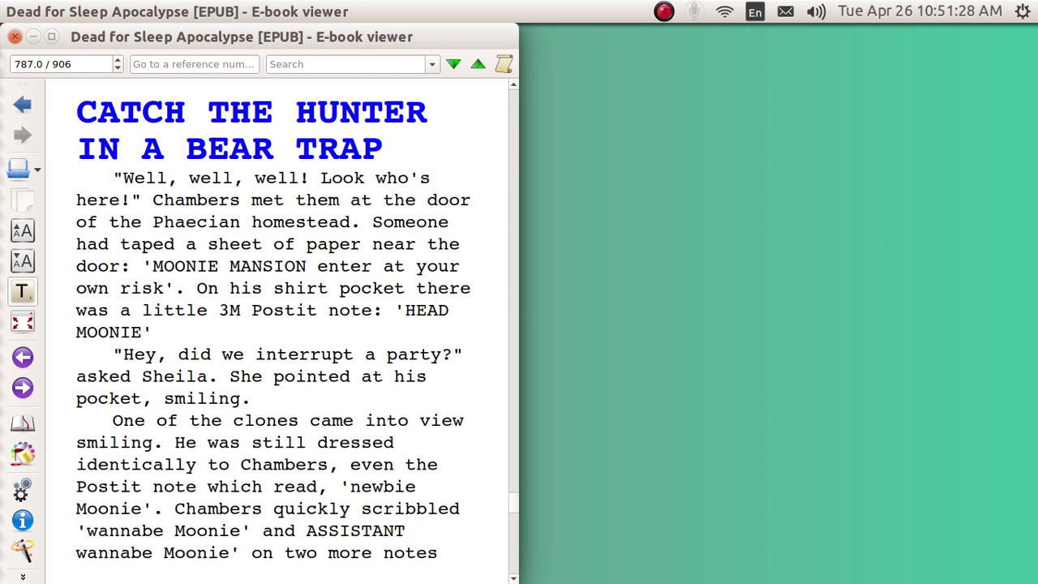
key(ctrl+super+Up)
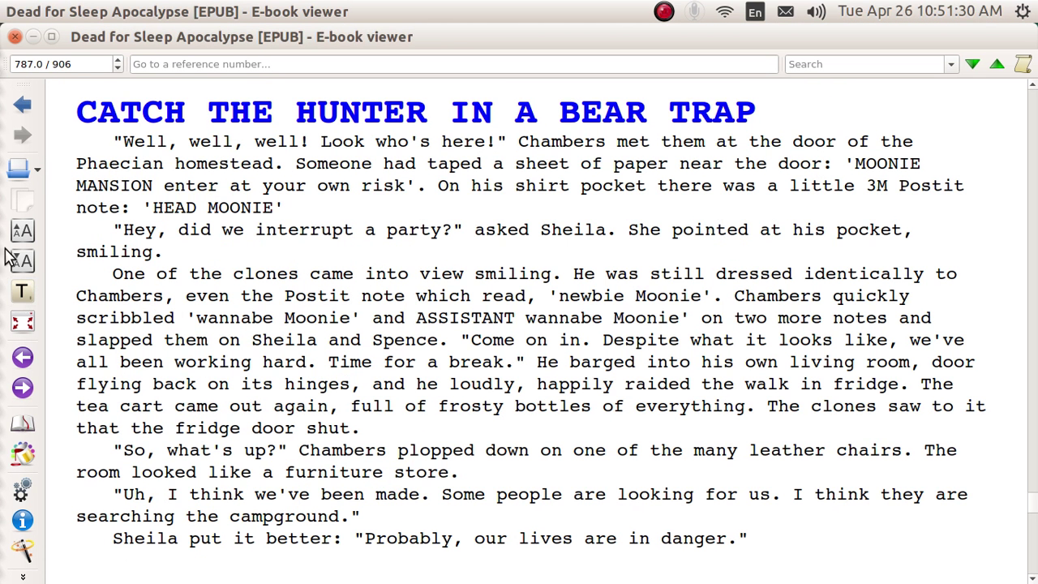
click(23, 292)
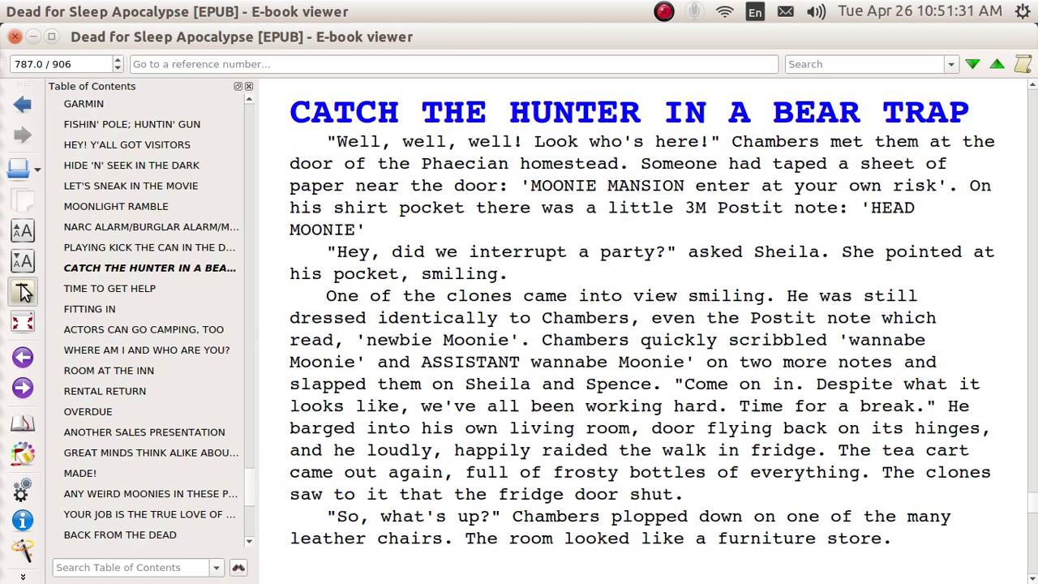
click(106, 289)
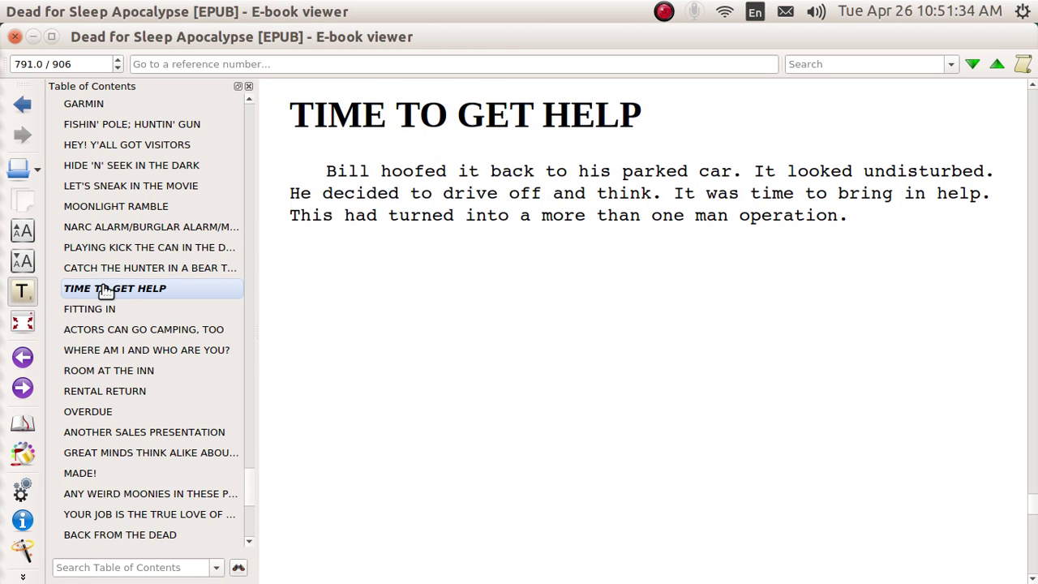
click(106, 274)
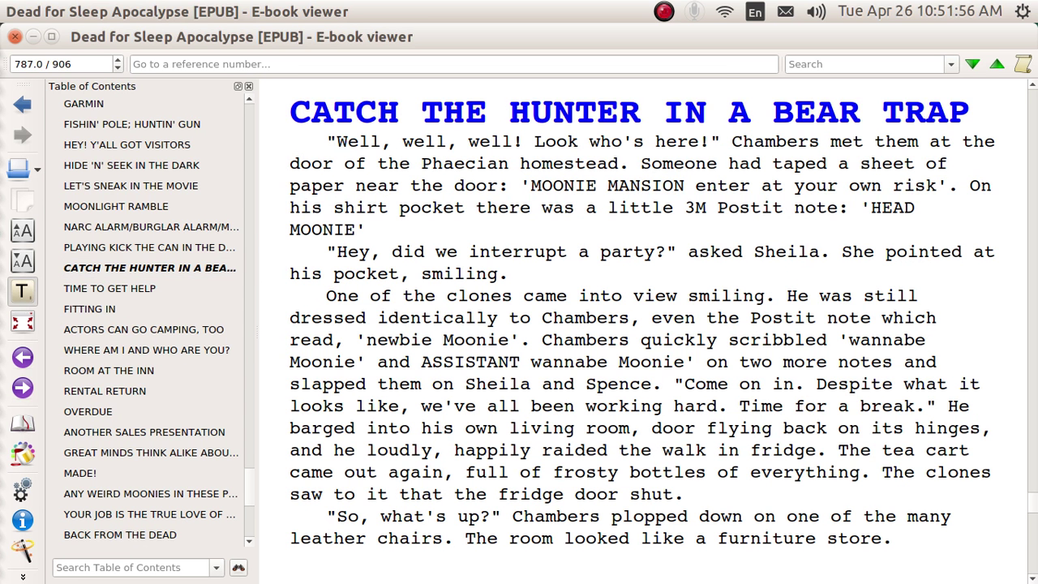
click(151, 292)
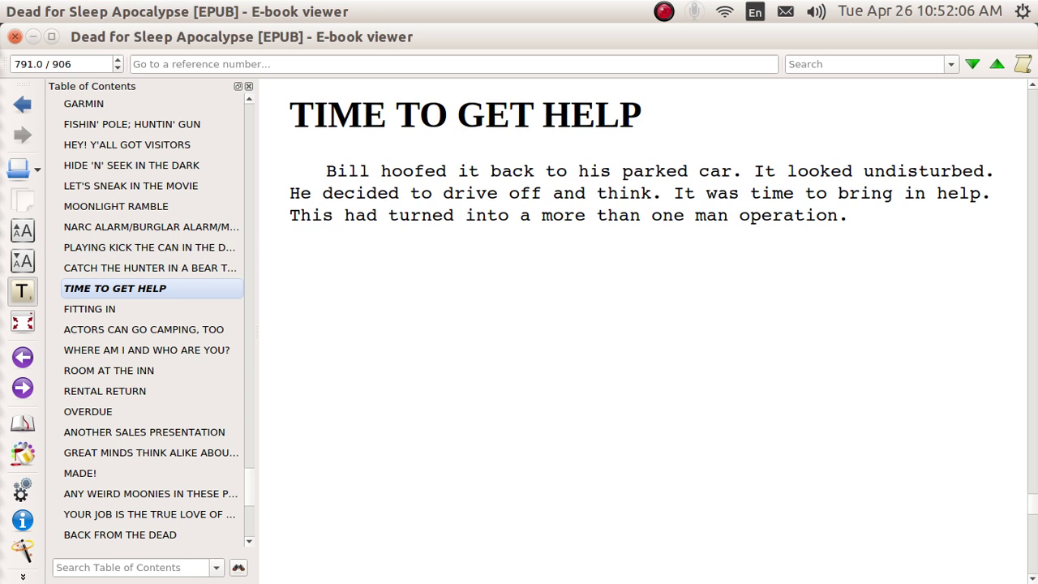
click(162, 269)
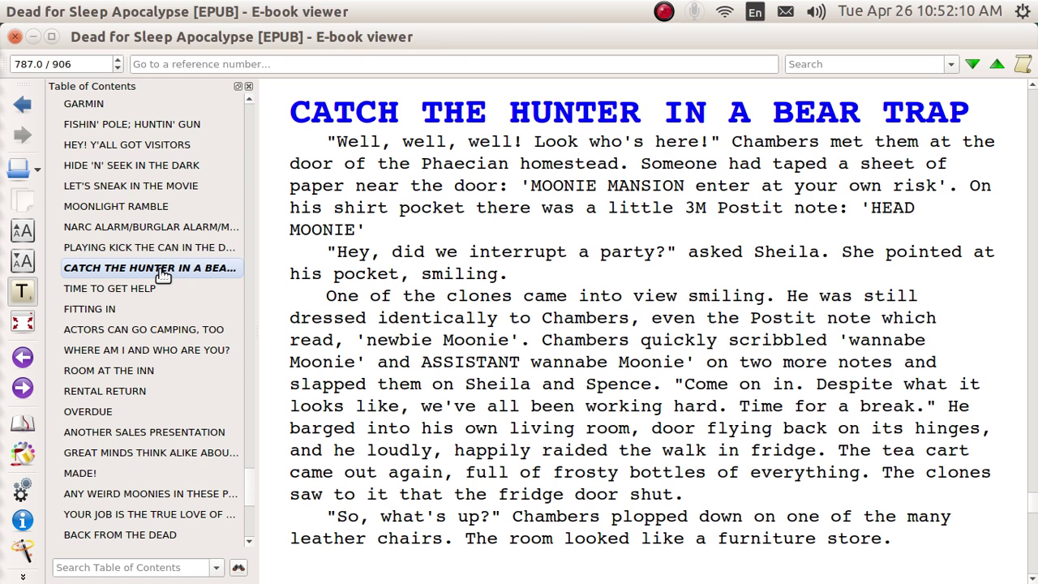
Open Dead for Sleep Apocalypse from the calibre library in the Edit Book editor.
key(alt+Tab)
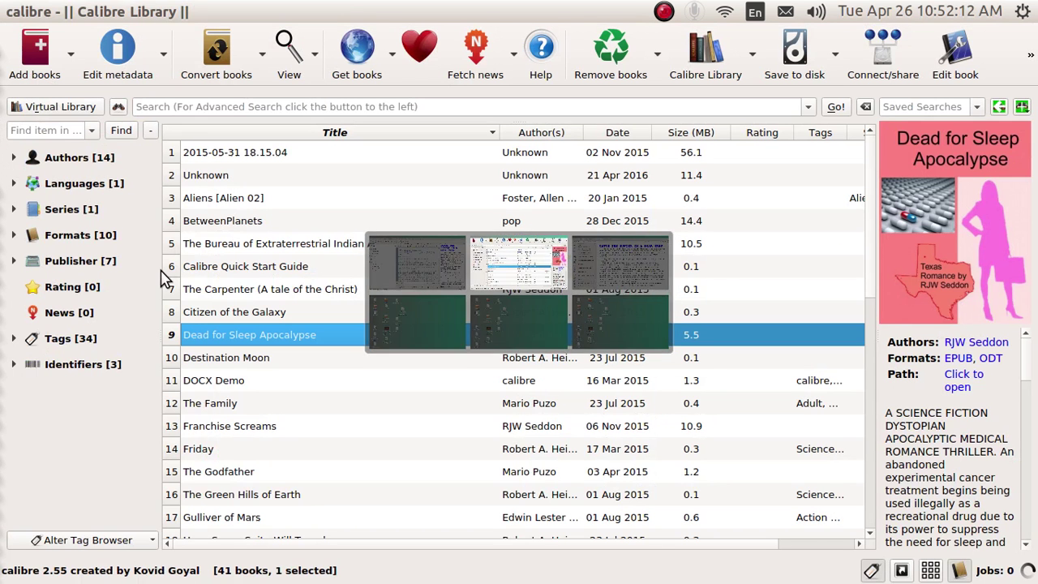
right_click(228, 334)
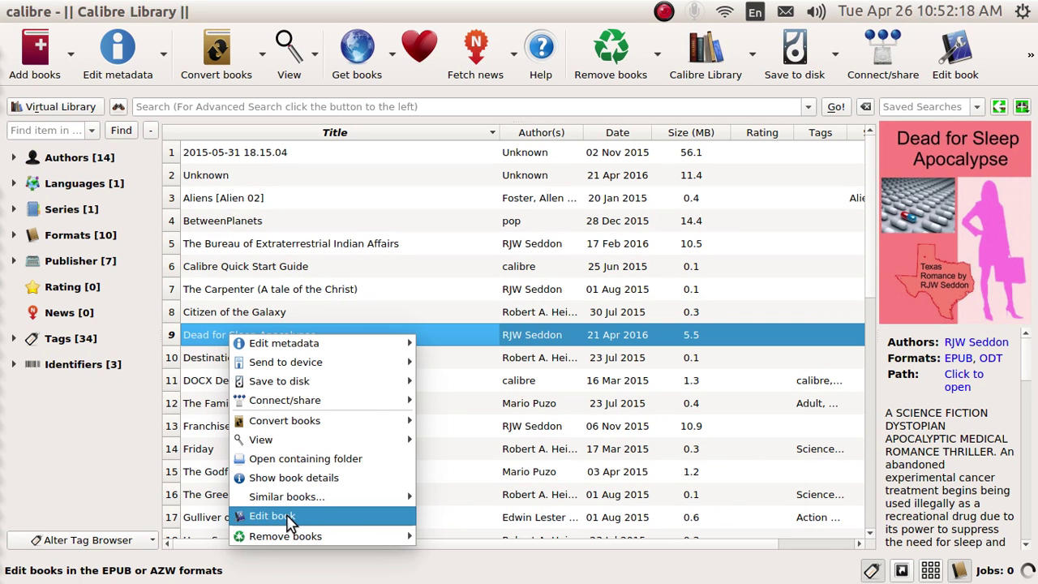
click(199, 345)
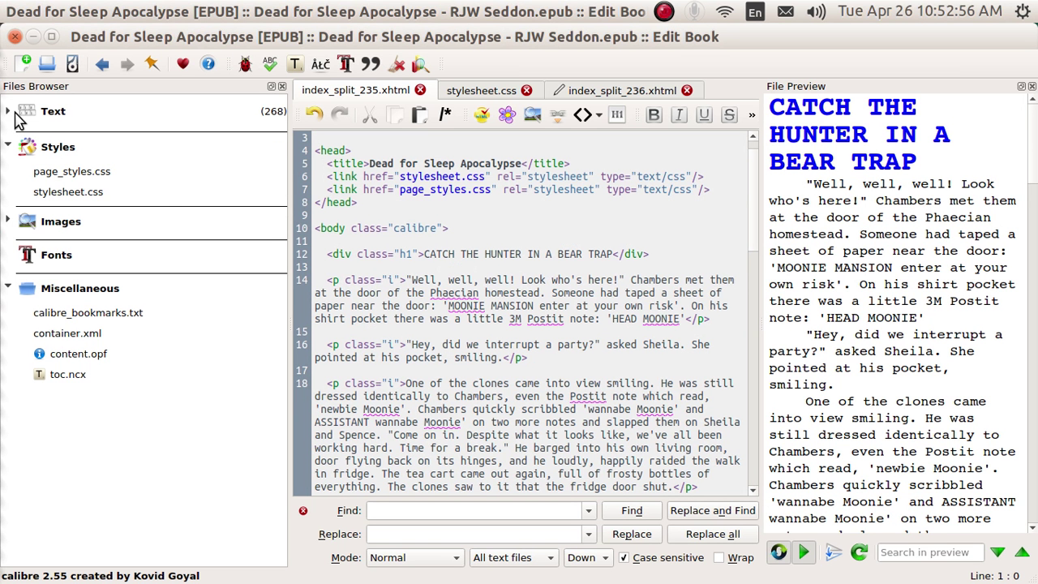
Expand the Text group and scroll through titlepage.xhtml and the index_split chapter files.
click(12, 112)
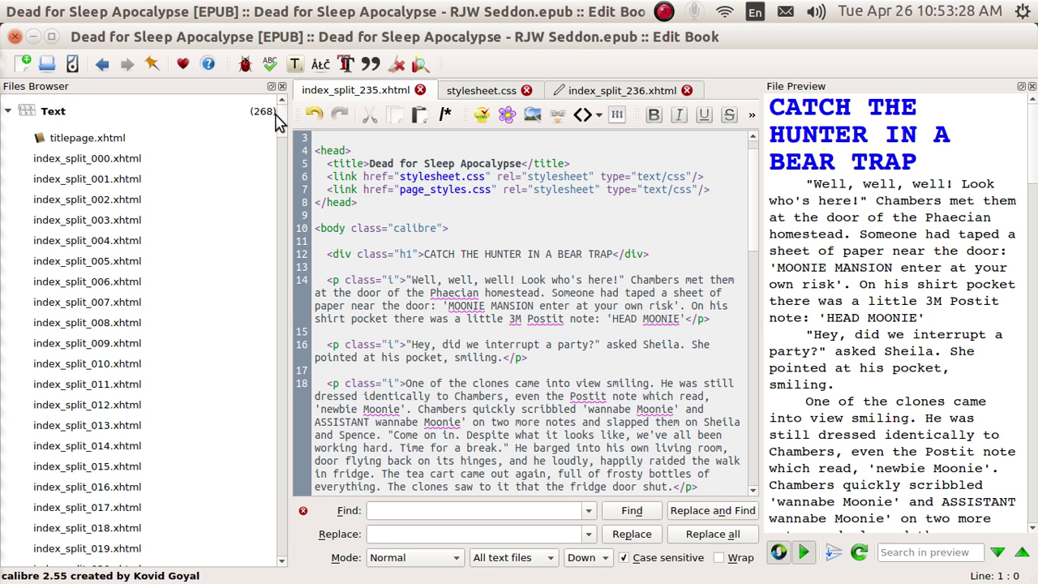
drag(278, 116, 284, 375)
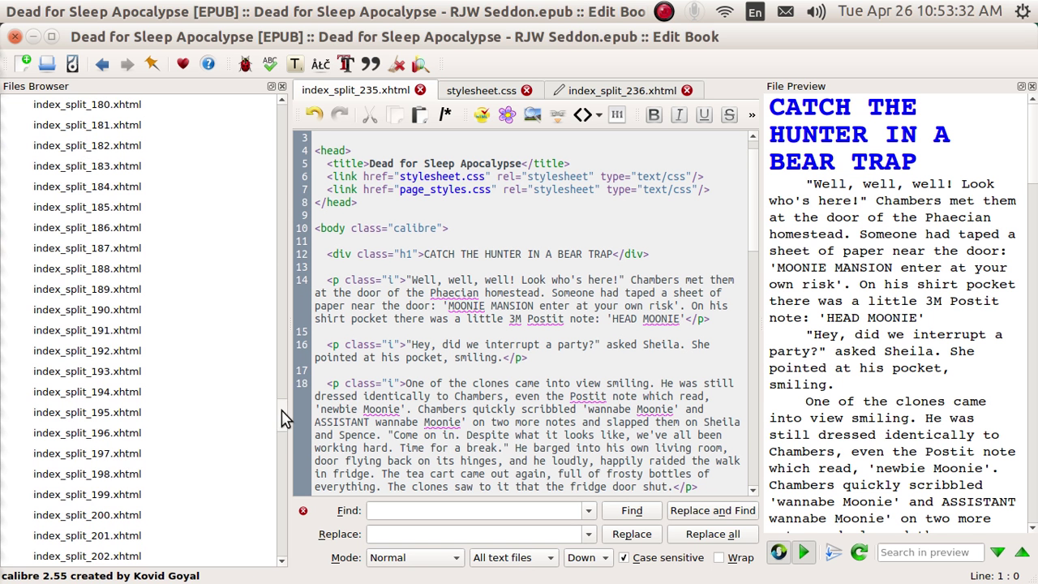
drag(283, 417, 283, 481)
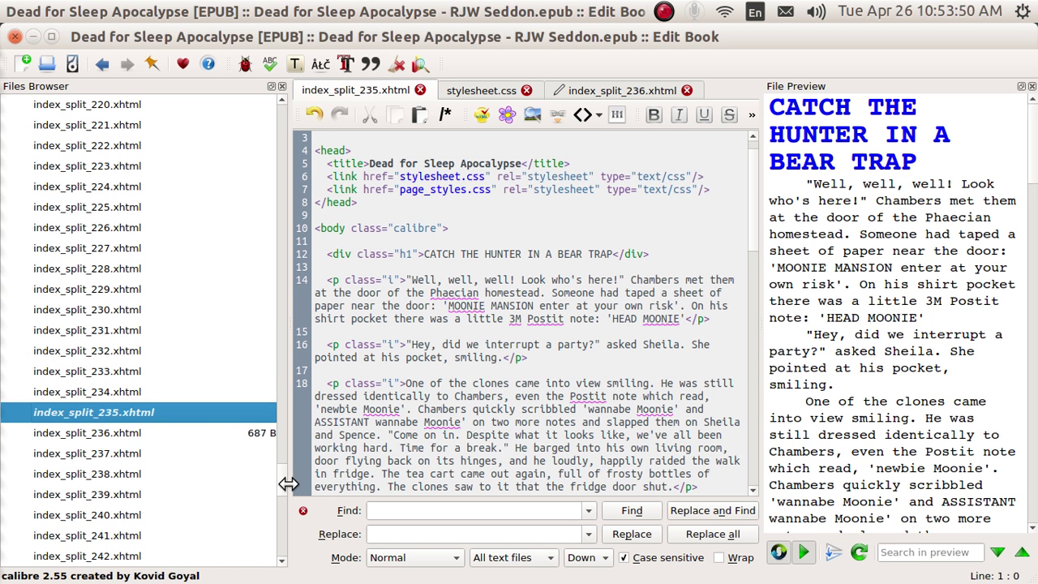
drag(284, 485, 287, 116)
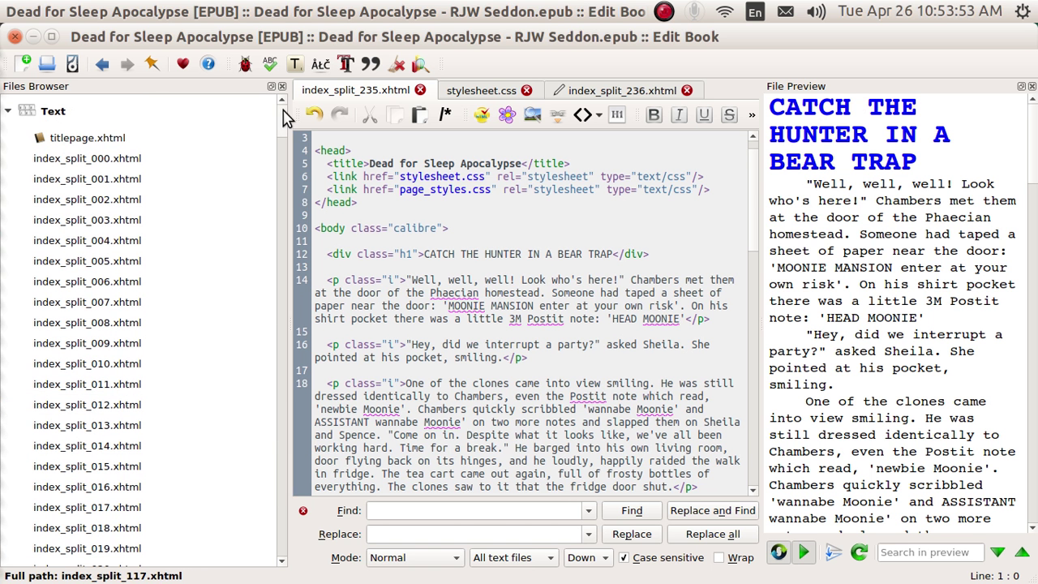
Collapse Text and view stylesheet.css with its blue, bold Courier 10 Pitch .h1 rule.
scroll(10, 118, down, 5)
click(9, 113)
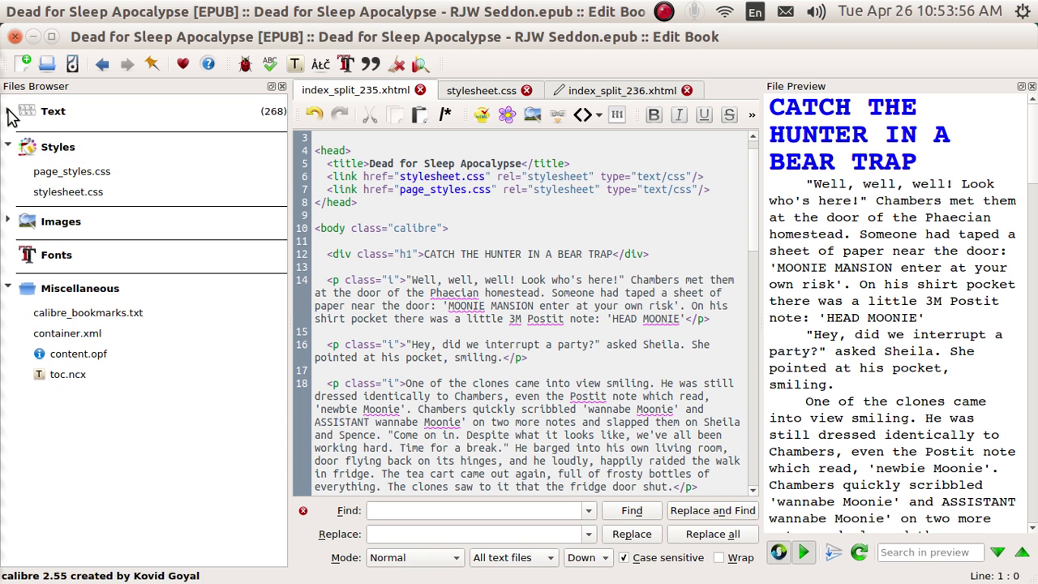
click(58, 197)
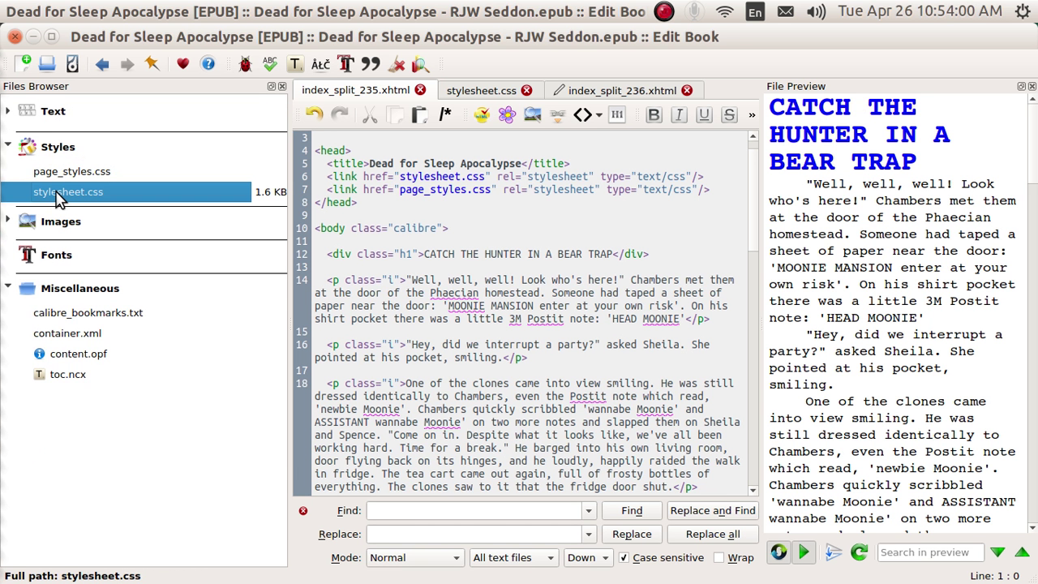
click(468, 91)
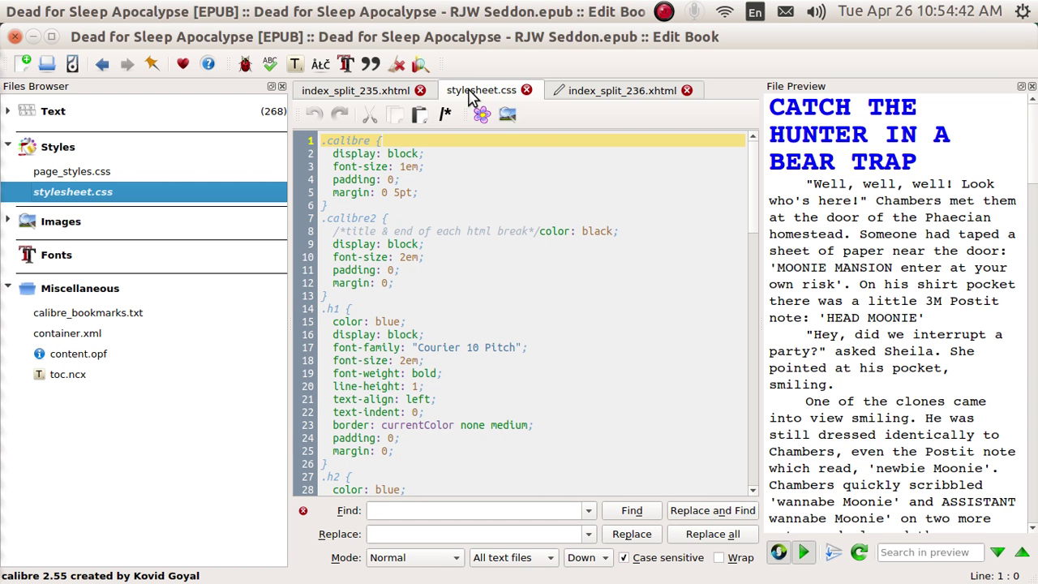
key(ctrl+Tab)
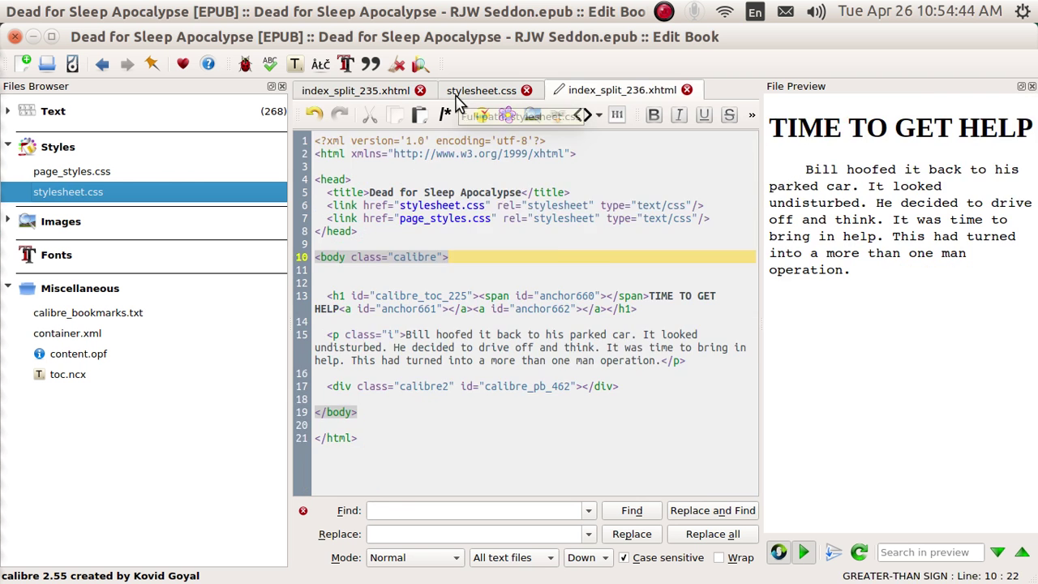
key(ctrl+Tab)
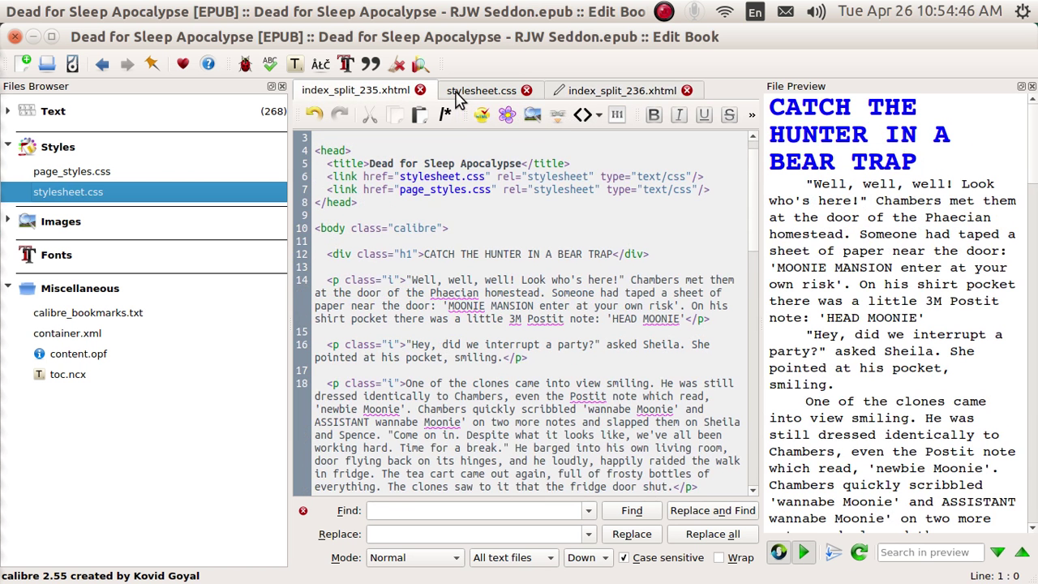
click(478, 90)
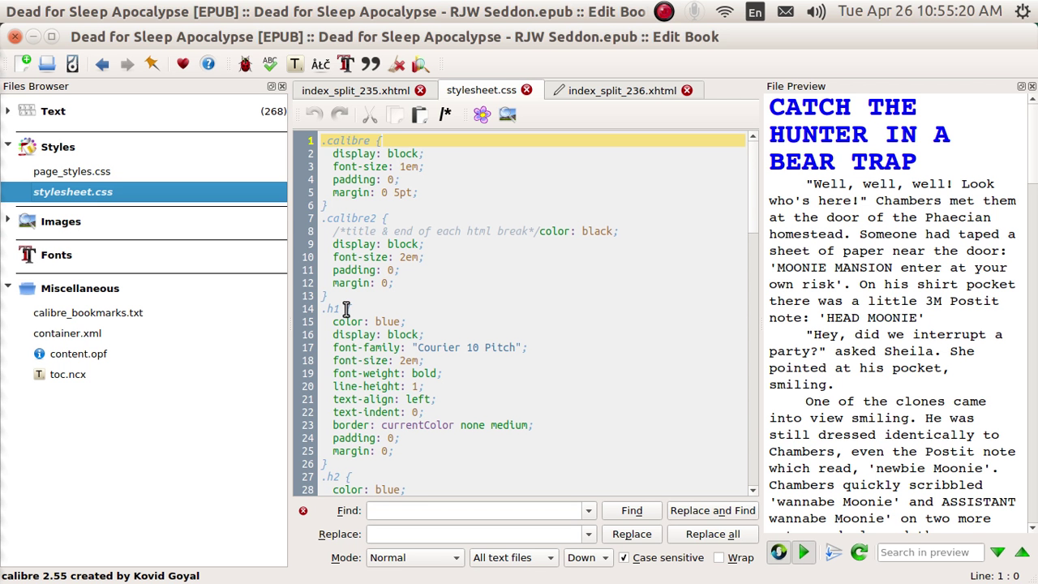
scroll(384, 312, down, 2)
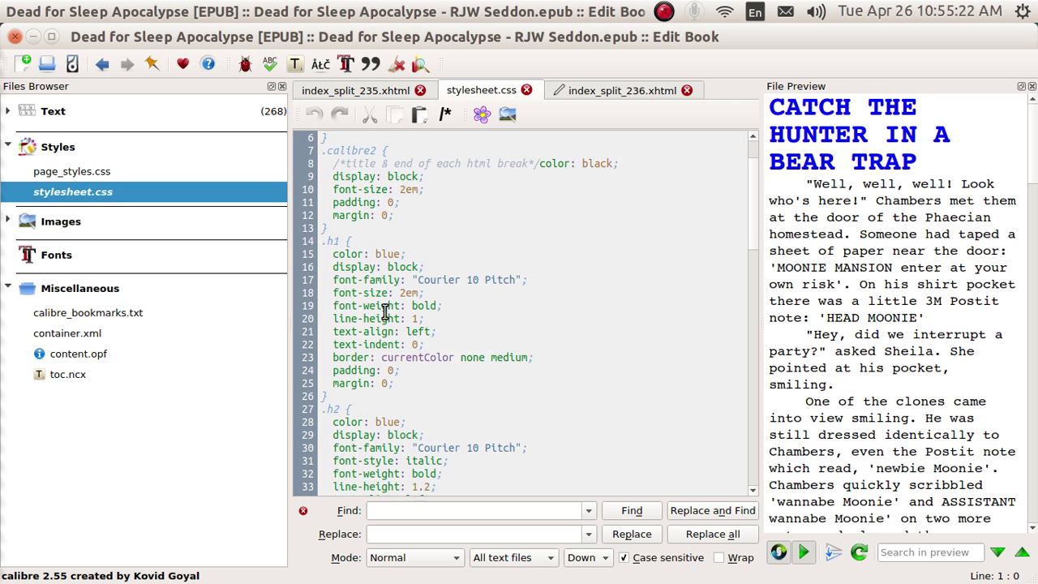
scroll(385, 312, up, 1)
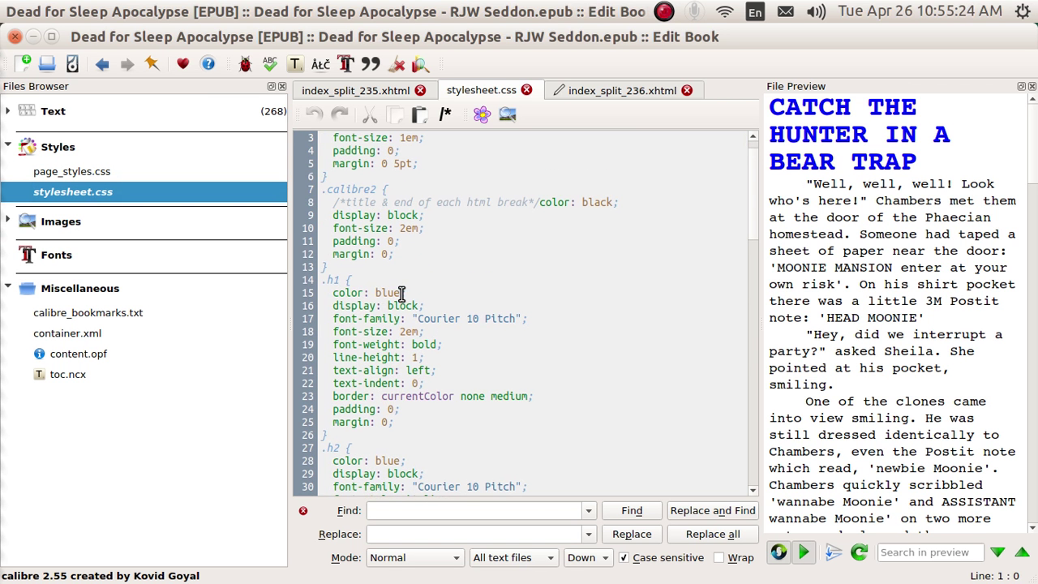
click(400, 293)
key(BackSpace)
key(BackSpace)
key(BackSpace)
key(BackSpace)
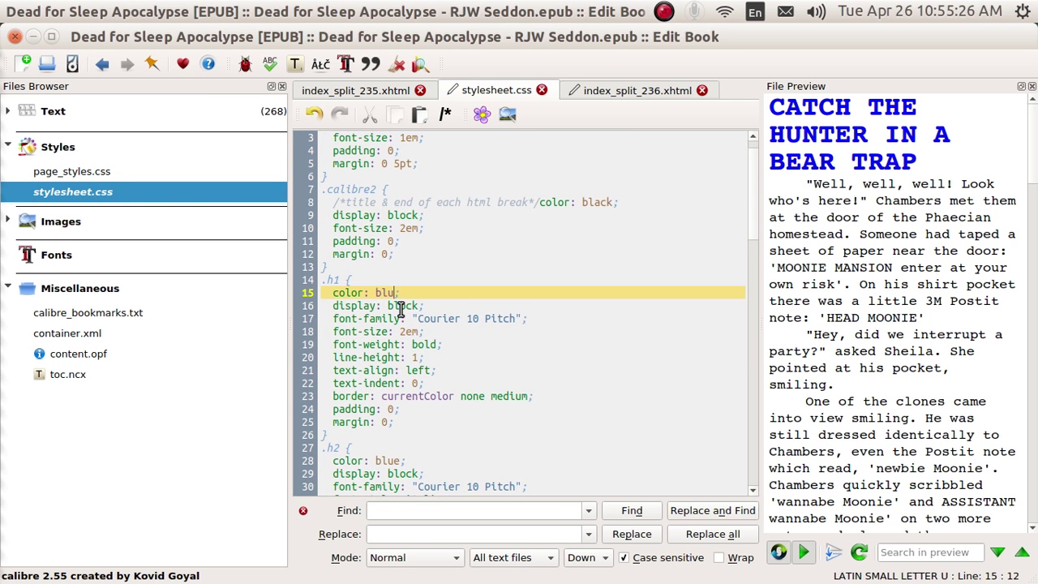
text(red)
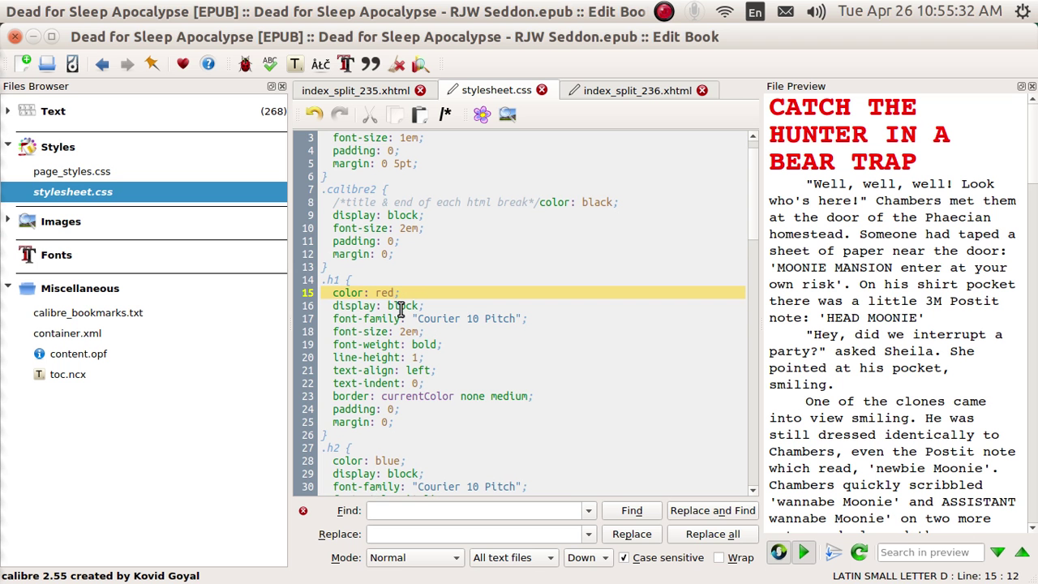
key(BackSpace)
key(BackSpace)
key(BackSpace)
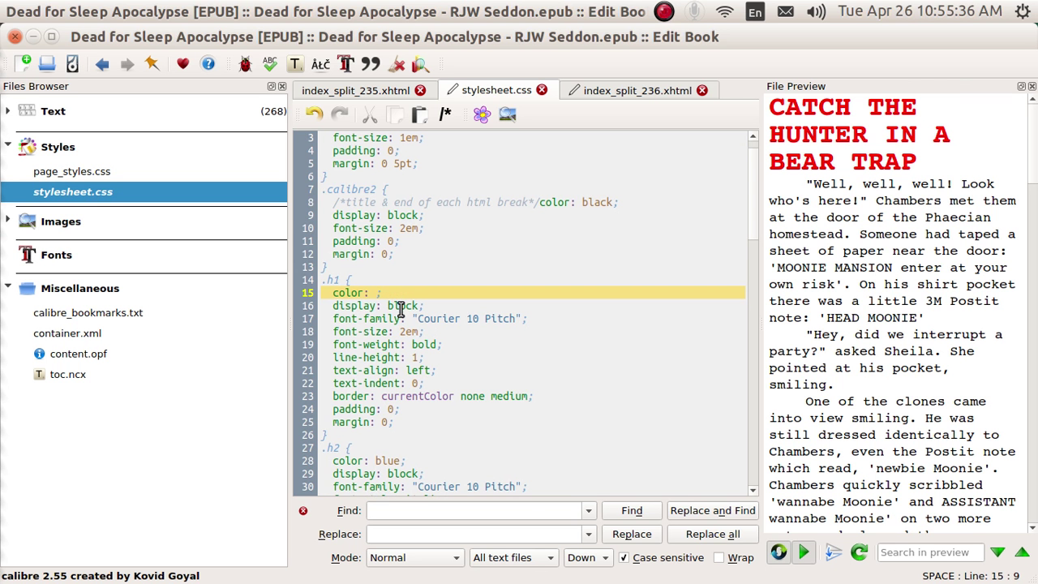
text(blue)
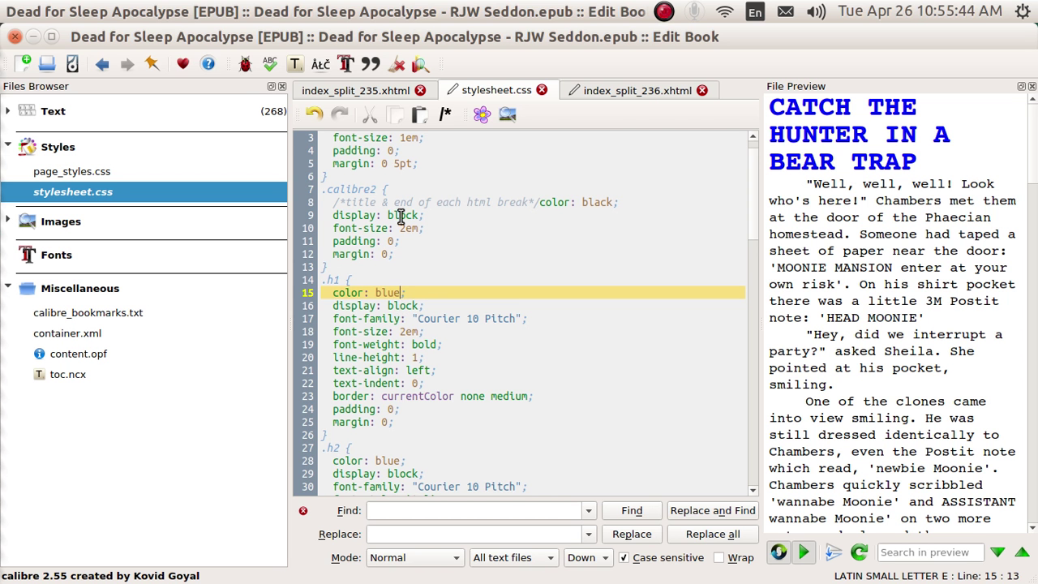
Return to index_split_235.xhtml to see its div class h1 chapter heading.
click(386, 93)
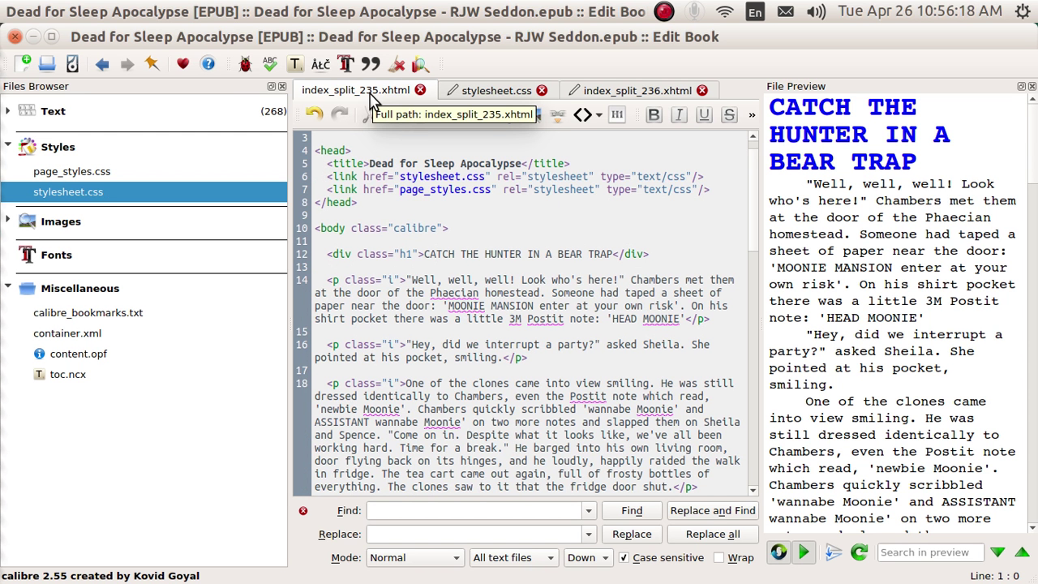
Open index_split_236.xhtml and select the heading text TIME TO GET HELP.
click(600, 93)
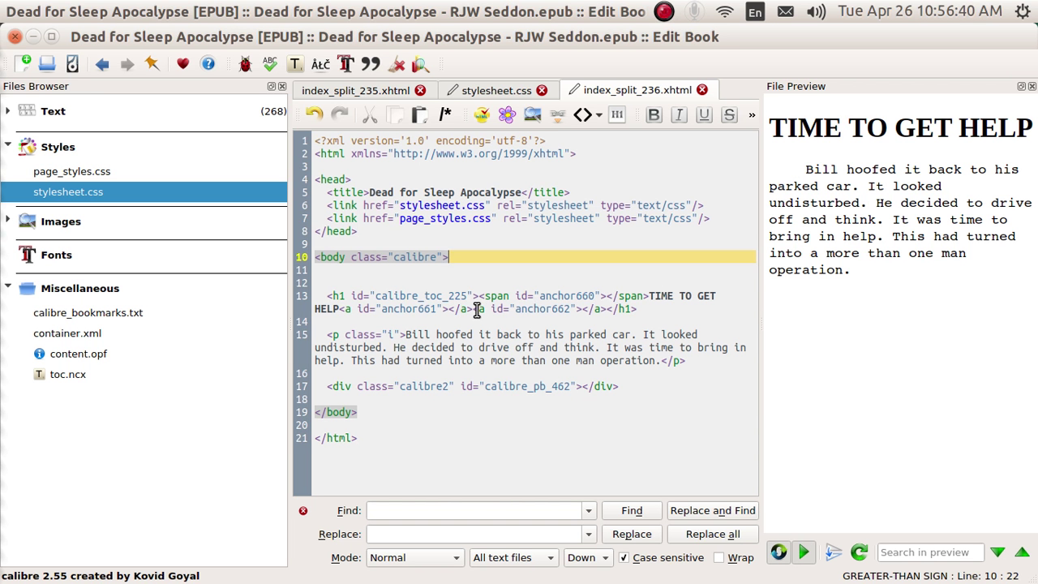
click(647, 295)
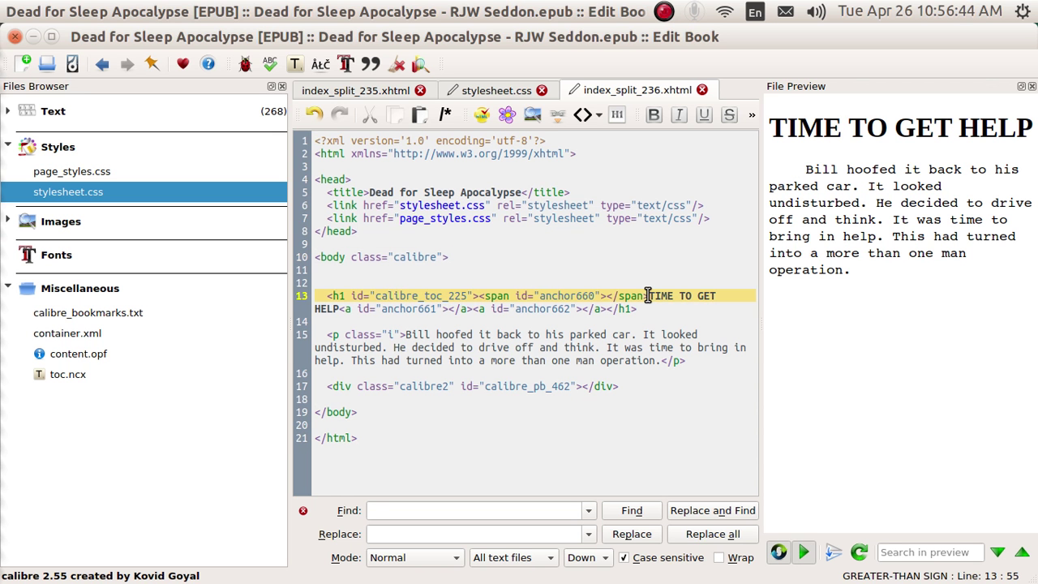
key(shift+Right)
key(shift+Right)
key(shift+Right)
key(shift+Right)
key(shift+Right)
key(shift+Right)
key(shift+Right)
key(shift+Right)
key(shift+Right)
key(shift+Right)
key(shift+Right)
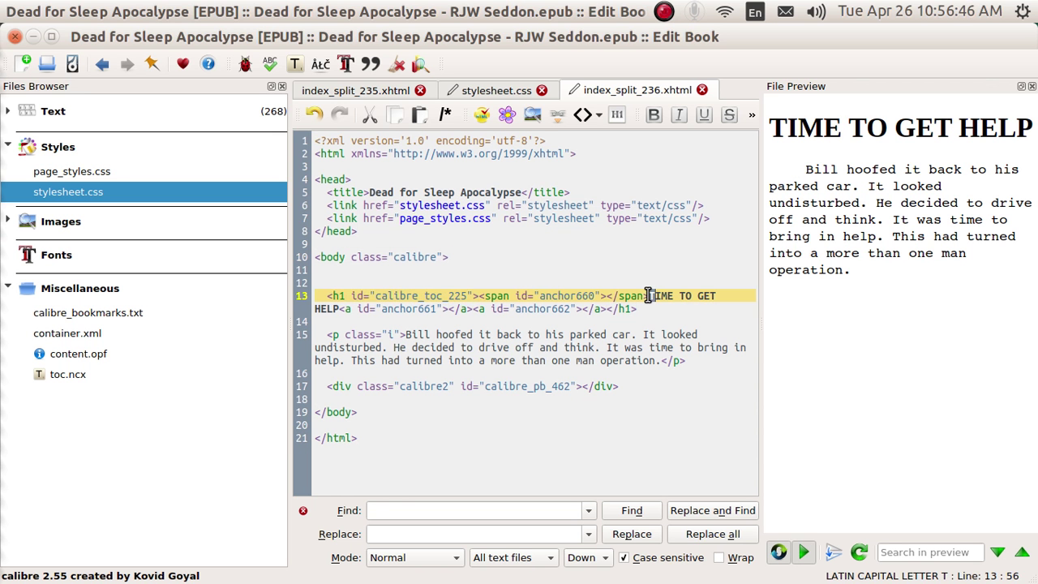
key(shift+Right)
key(shift+Right)
key(shift+Right)
key(shift+Right)
key(shift+Right)
key(ctrl+c)
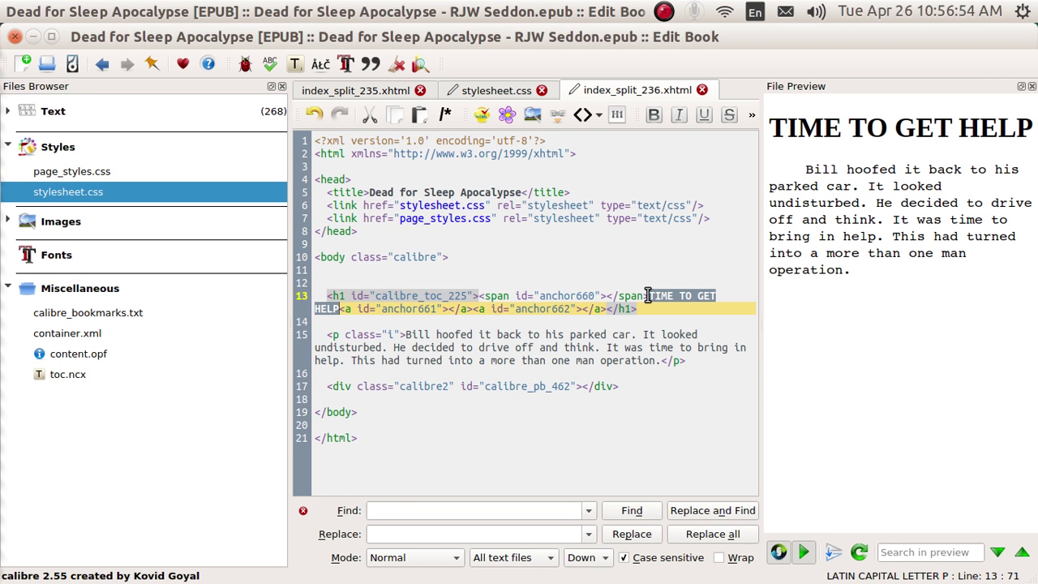
Expand the h snippet into a div class h1 below the body tag, pasting TIME TO GET HELP.
click(398, 273)
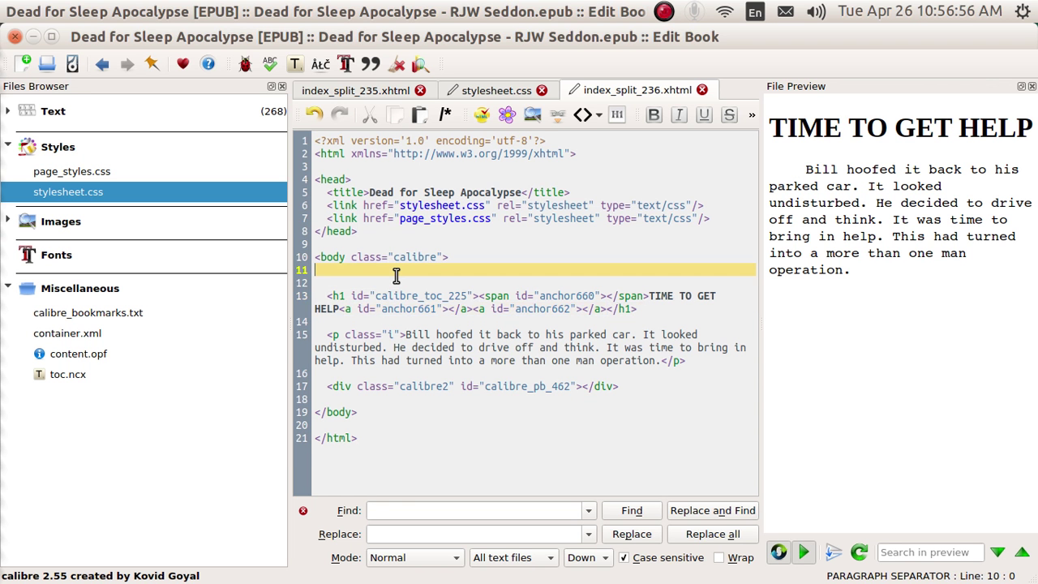
key(Return)
key(Return)
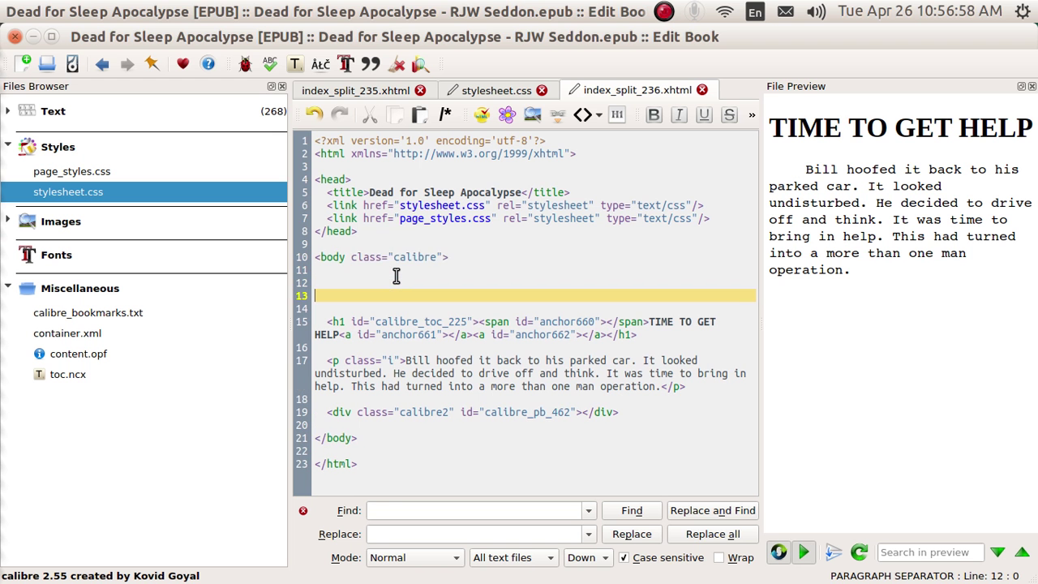
key(Up)
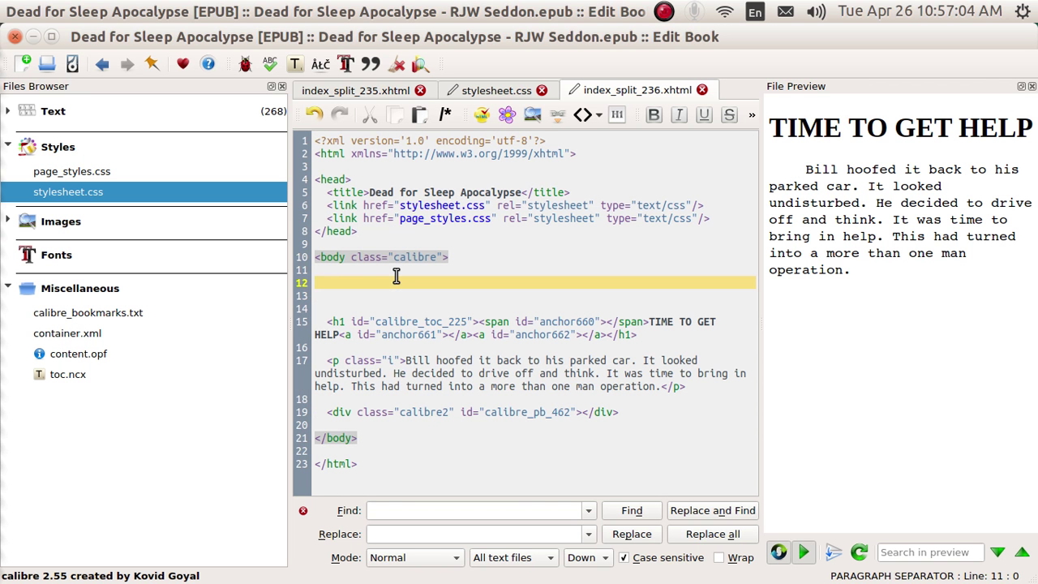
text(h)
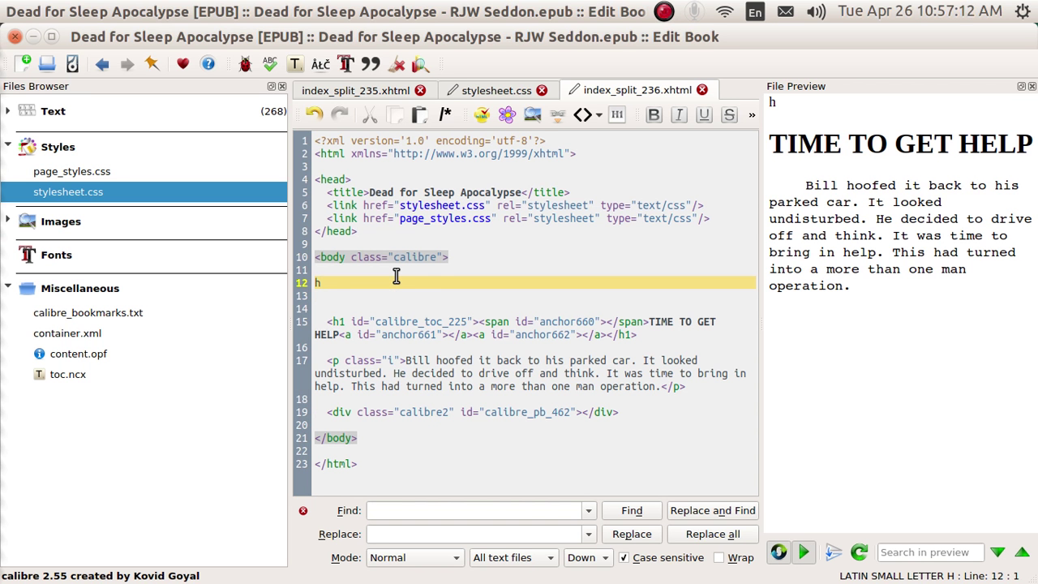
key(ctrl+j)
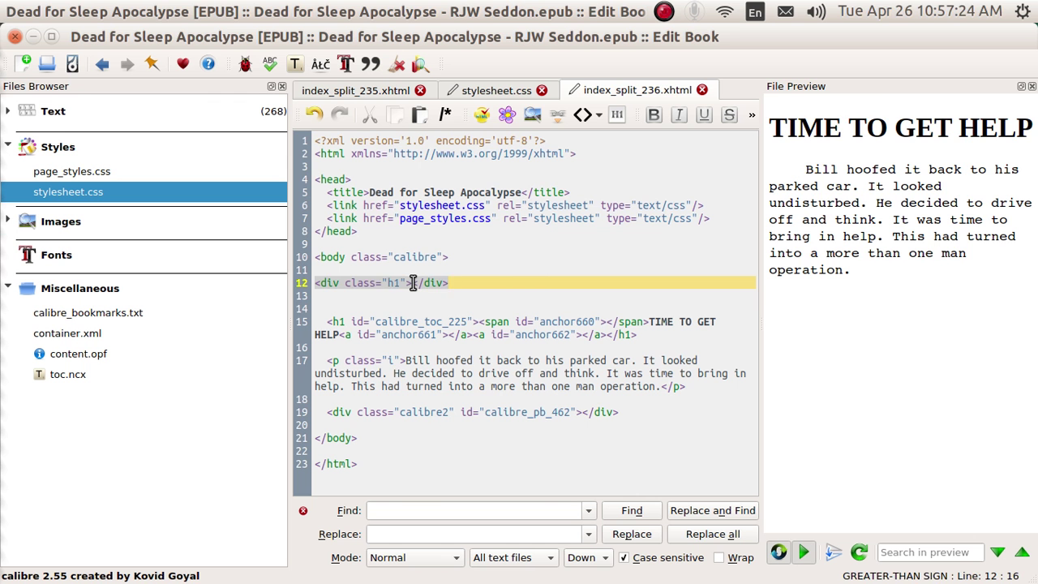
key(ctrl+v)
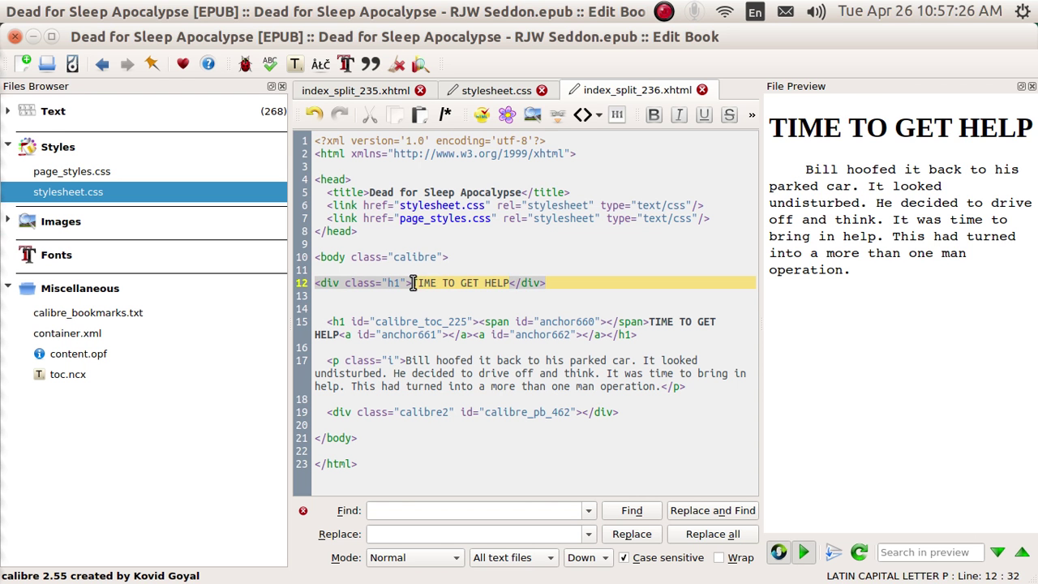
Delete the old h1 heading, including its leftover anchor662 fragment.
key(Down)
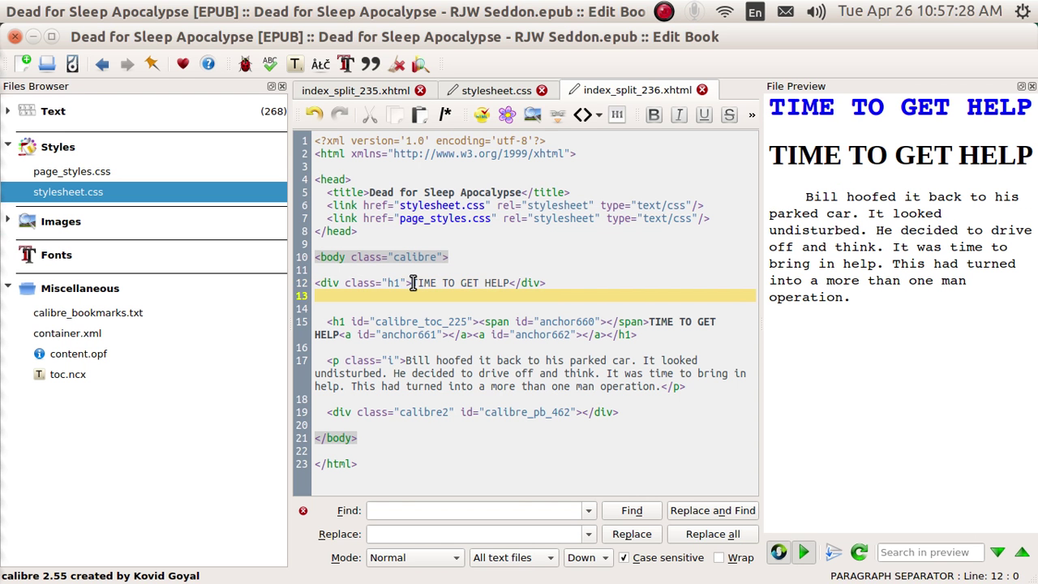
key(shift+Down)
key(shift+Down)
key(shift+Down)
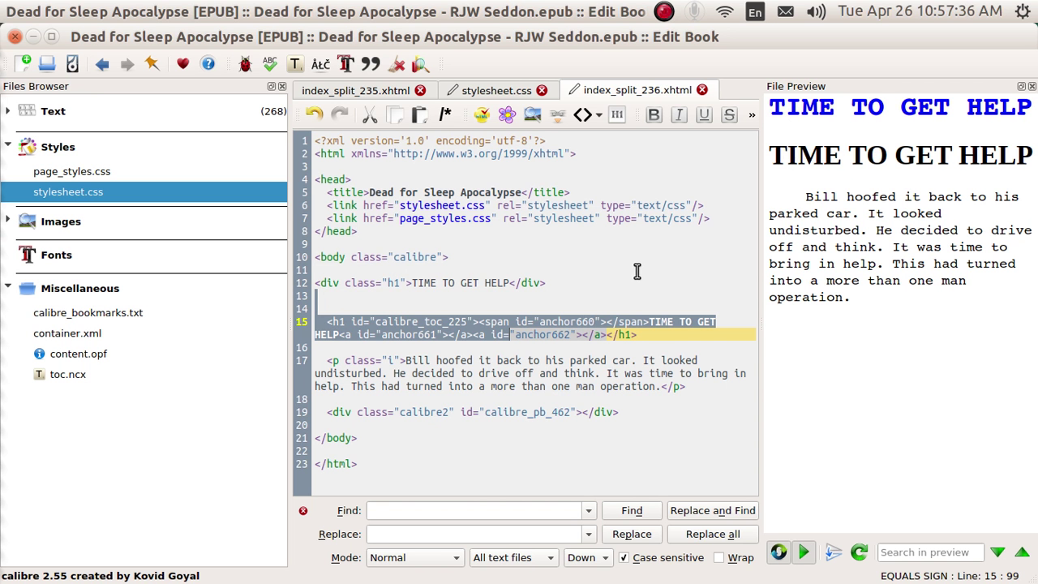
key(Delete)
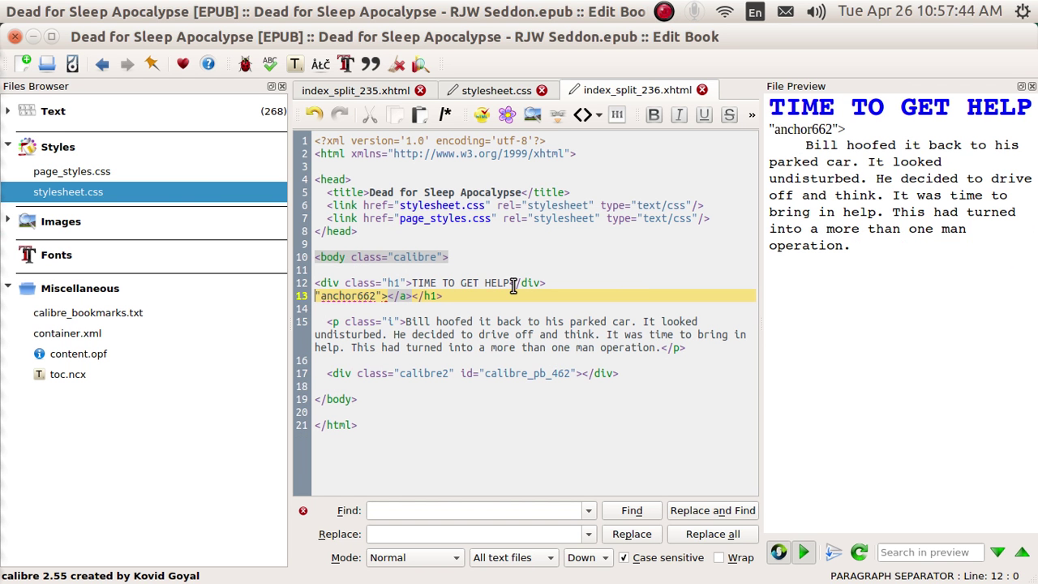
click(456, 297)
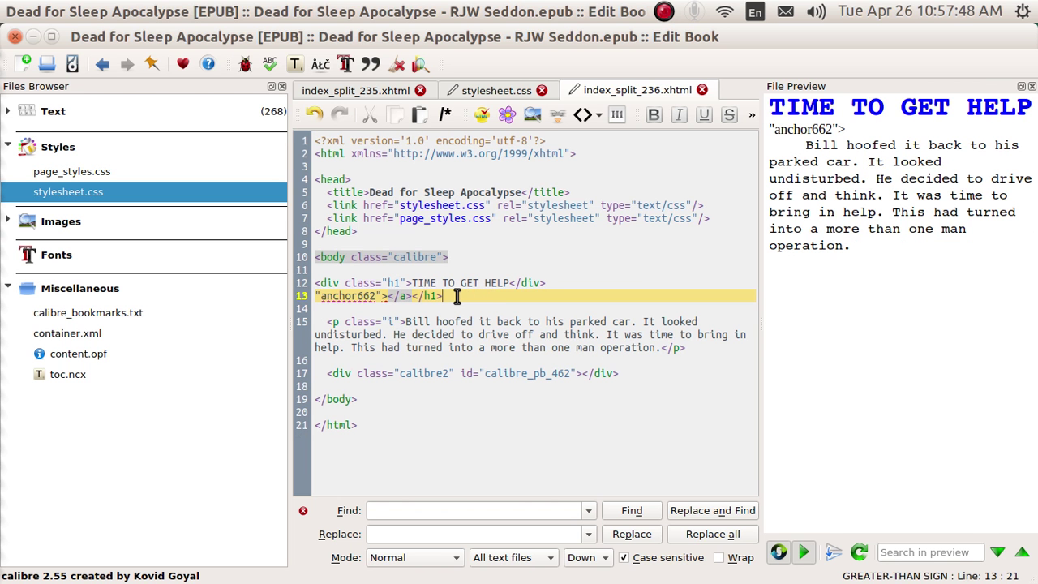
key(Left)
key(shift+Left)
key(shift+Left)
key(shift+Left)
key(shift+Left)
key(shift+Left)
key(shift+Left)
key(shift+Left)
key(shift+Left)
key(shift+Left)
key(shift+Left)
key(shift+Left)
key(shift+Left)
key(shift+Left)
key(shift+Left)
key(shift+Left)
key(shift+Left)
key(shift+Left)
key(shift+Left)
key(shift+Left)
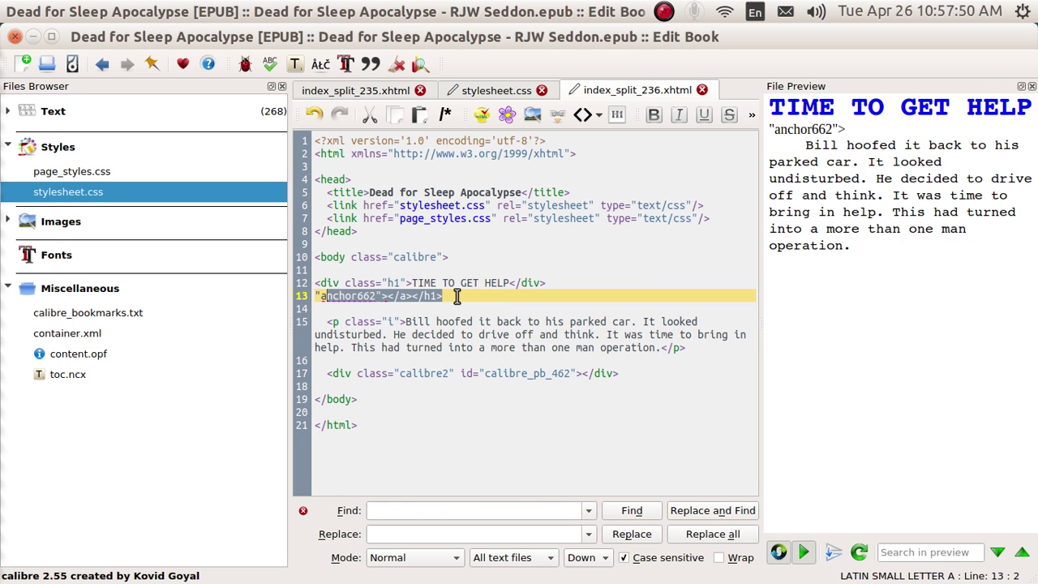
key(shift+Left)
key(BackSpace)
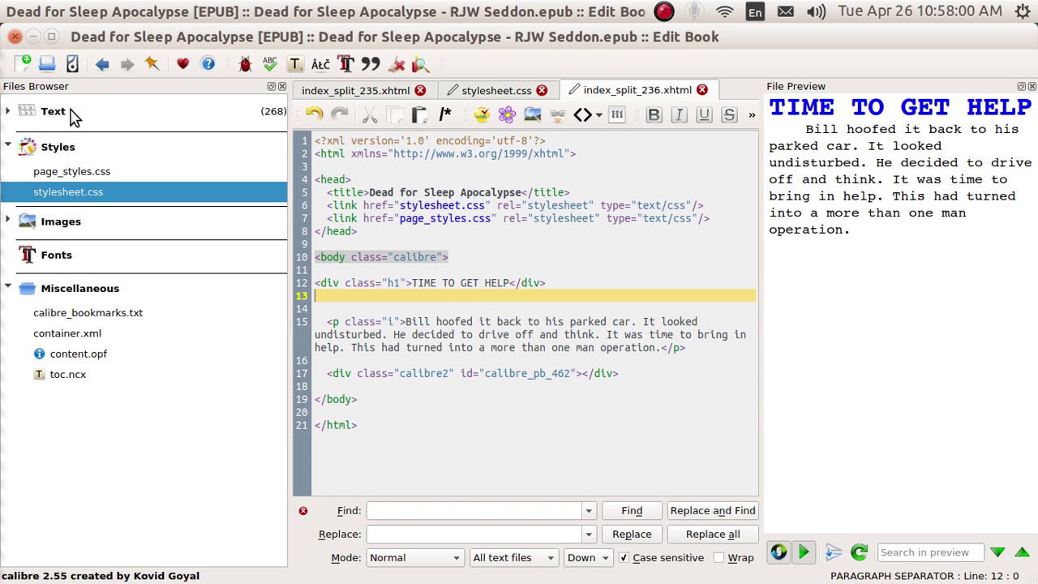
Open index_split_237.xhtml from the Text files and select its FITTING IN heading.
click(8, 112)
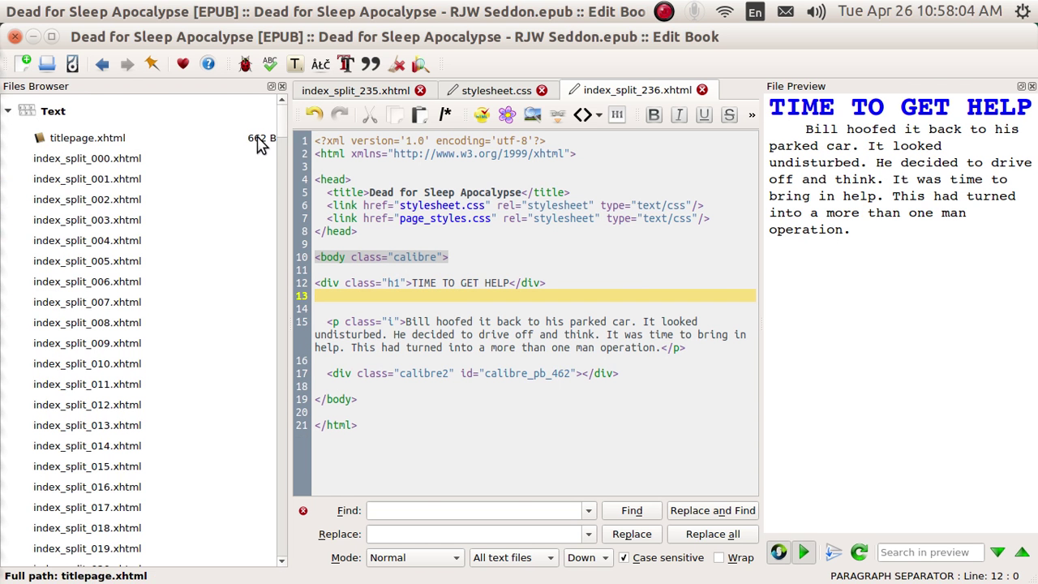
drag(278, 139, 279, 500)
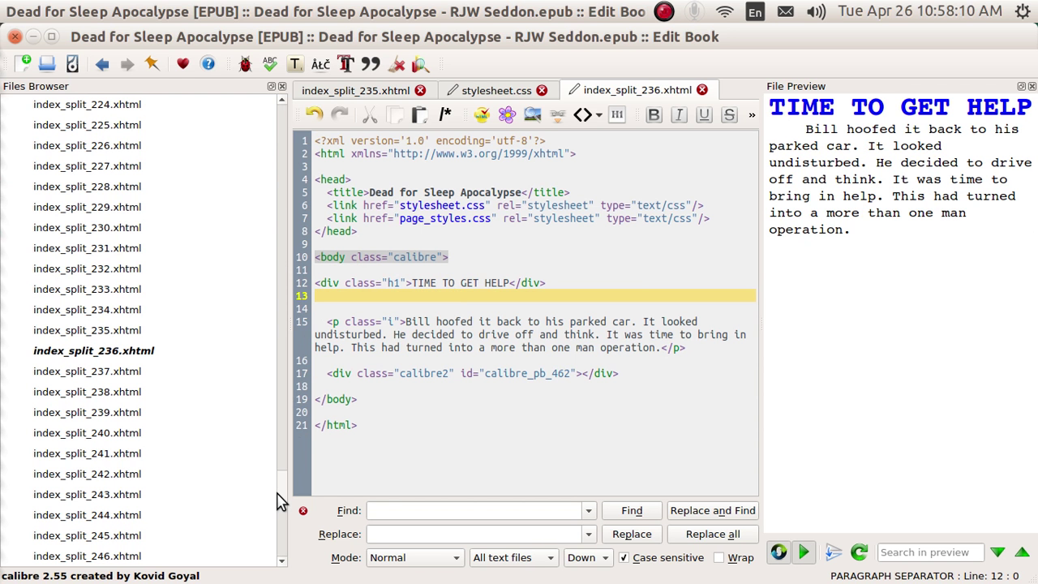
double_click(106, 373)
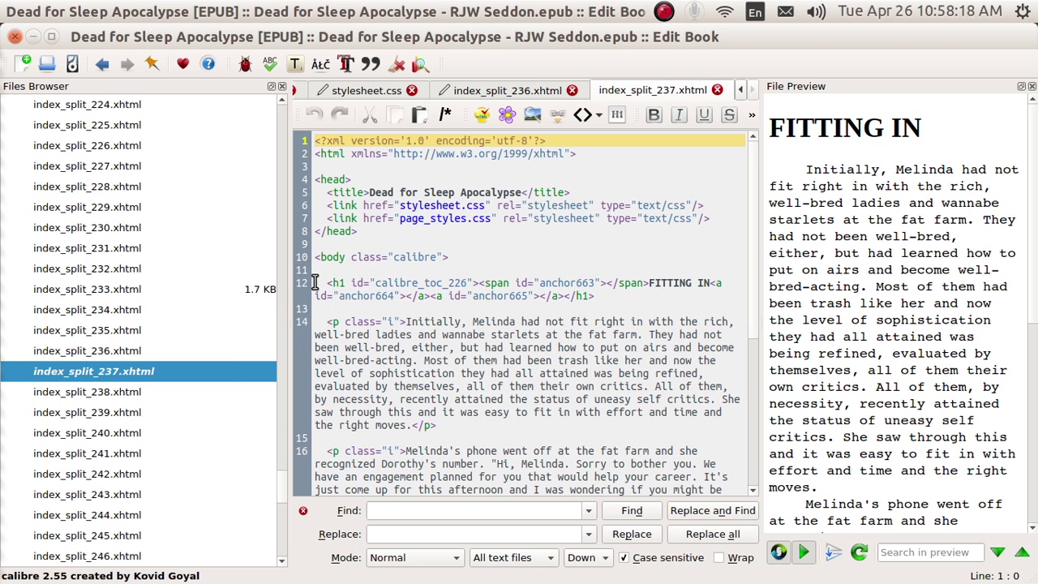
click(648, 282)
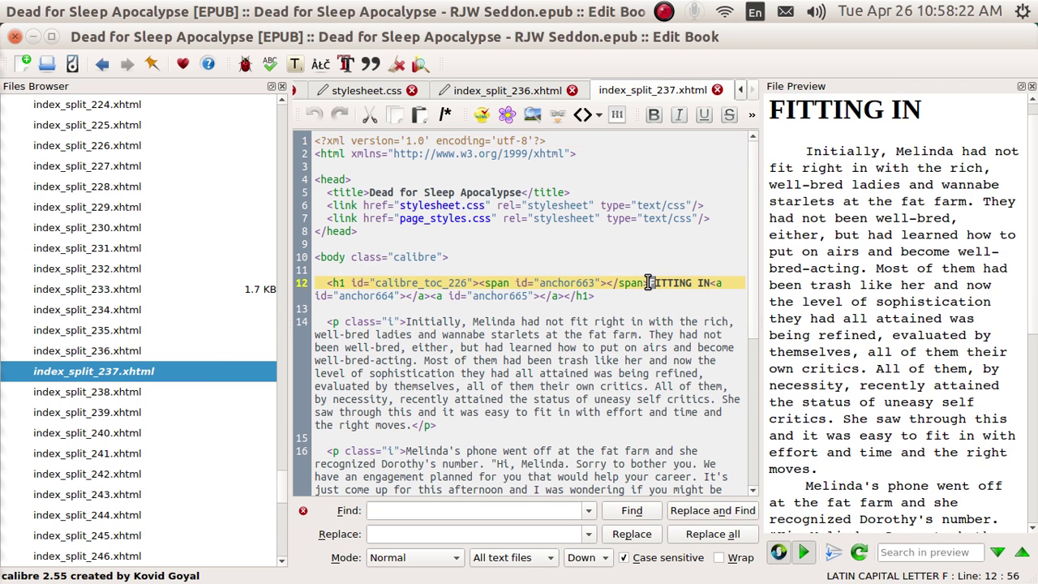
key(shift+Right)
key(shift+Right)
key(shift+Right)
key(shift+Right)
key(shift+Right)
key(shift+Right)
key(shift+Right)
key(shift+Right)
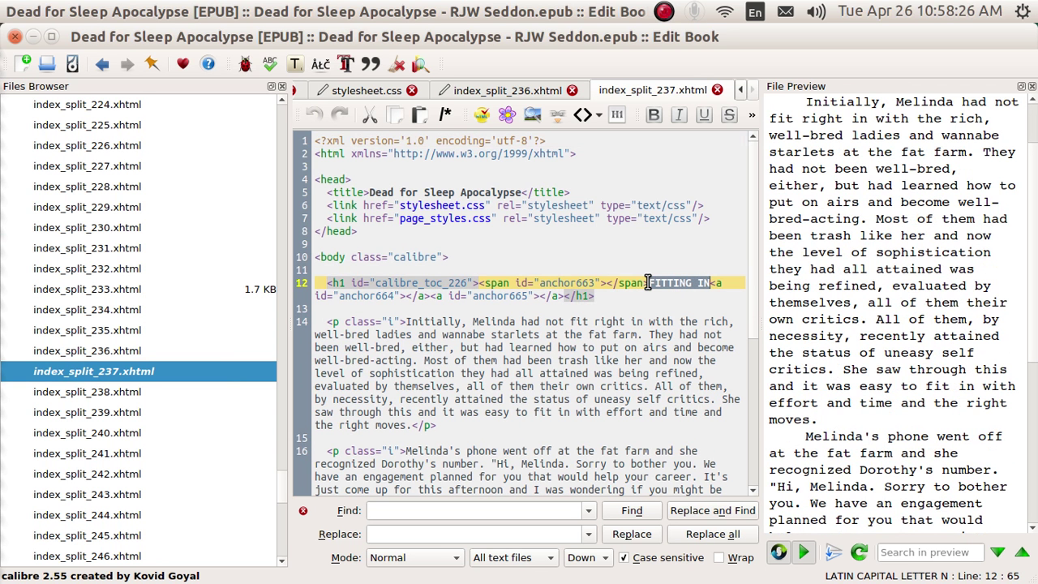
Insert an h snippet div class h1 below the body tag containing FITTING IN.
click(501, 257)
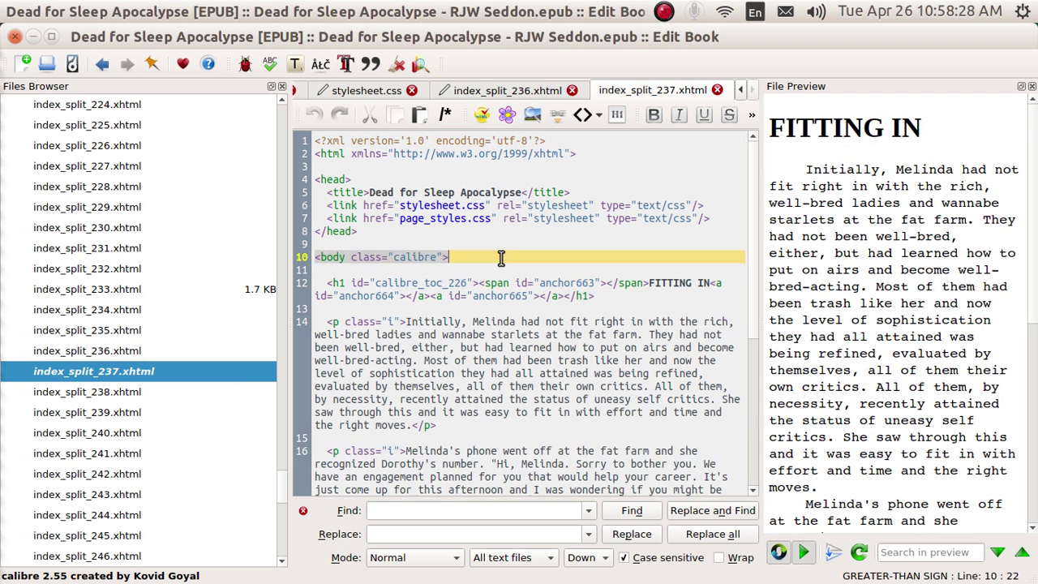
key(Return)
key(Return)
key(Return)
key(Up)
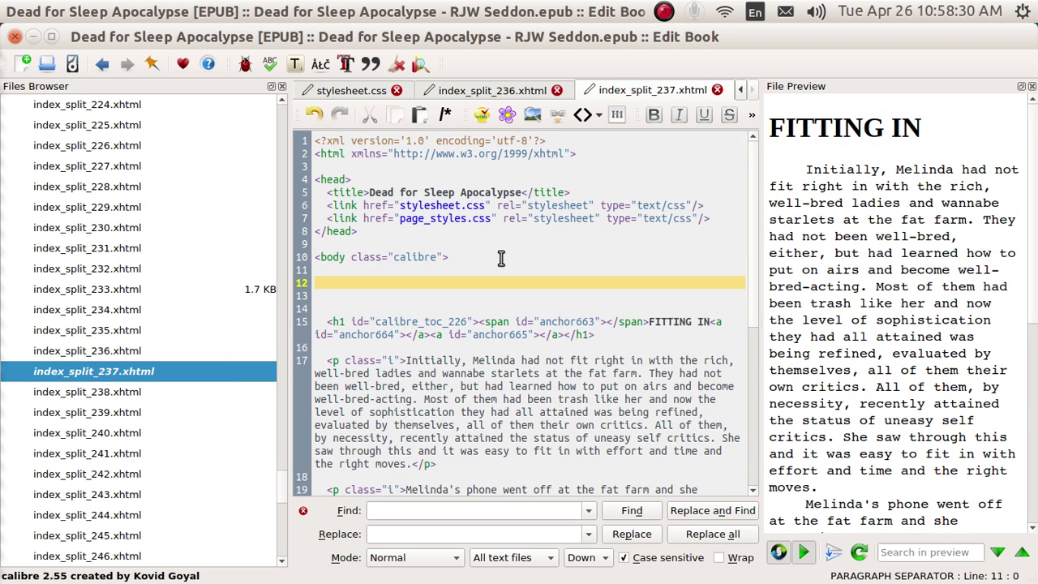
text(h)
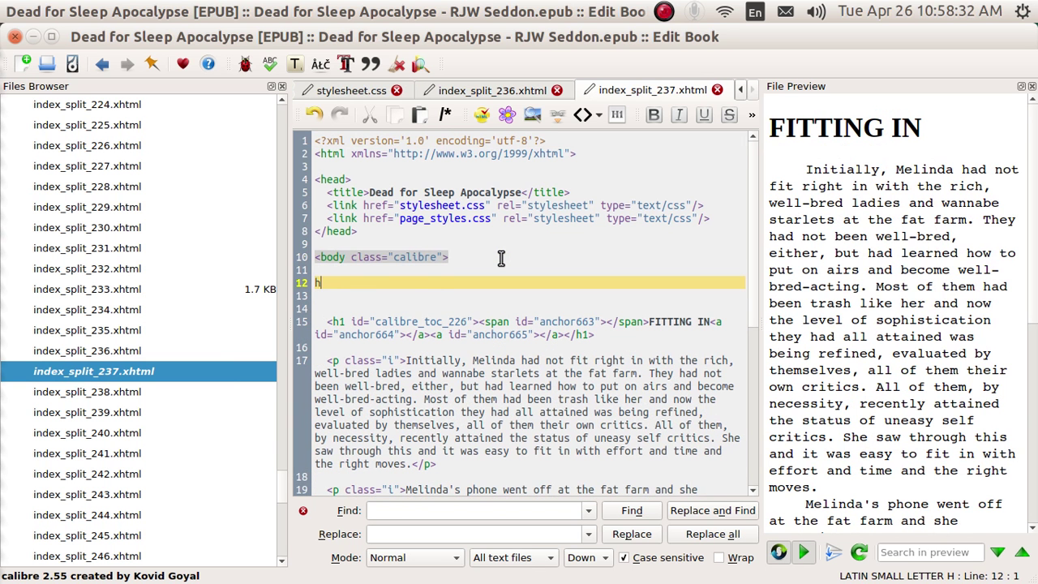
key(ctrl+j)
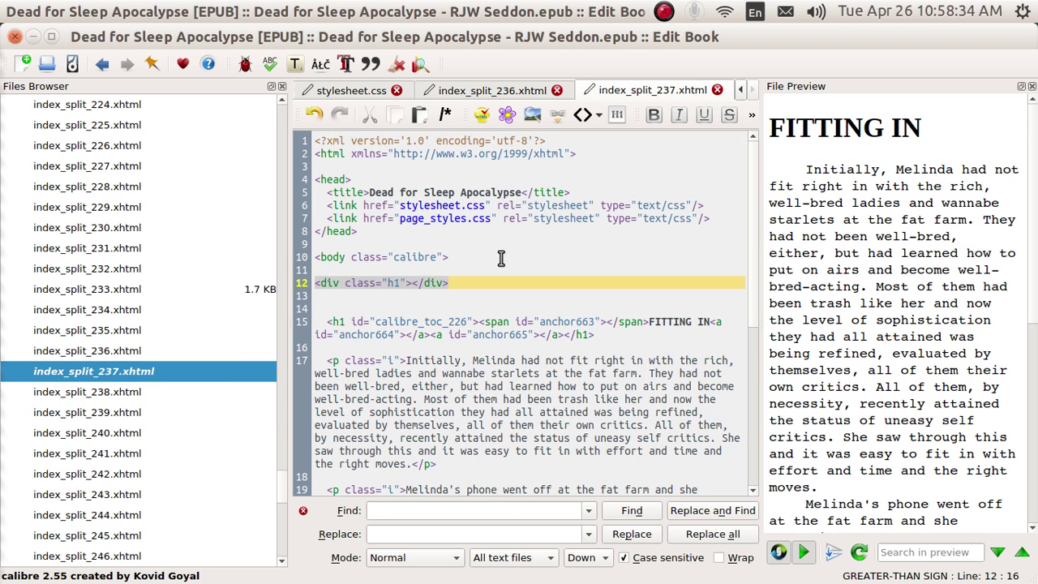
text(FITTING IN)
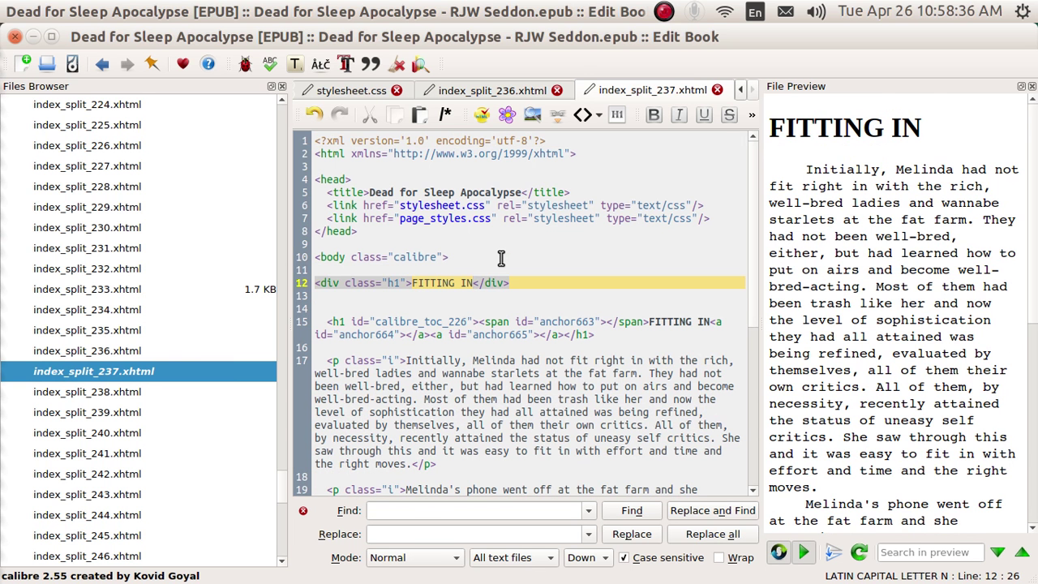
Remove the old h1 FITTING IN line.
key(Down)
key(Down)
key(Down)
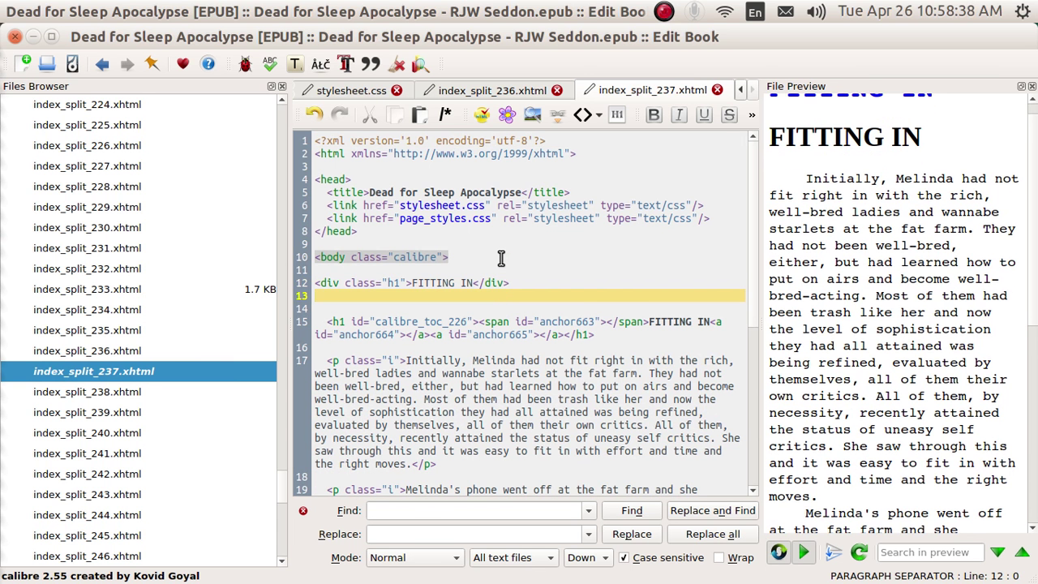
key(shift+Home)
key(shift+Down)
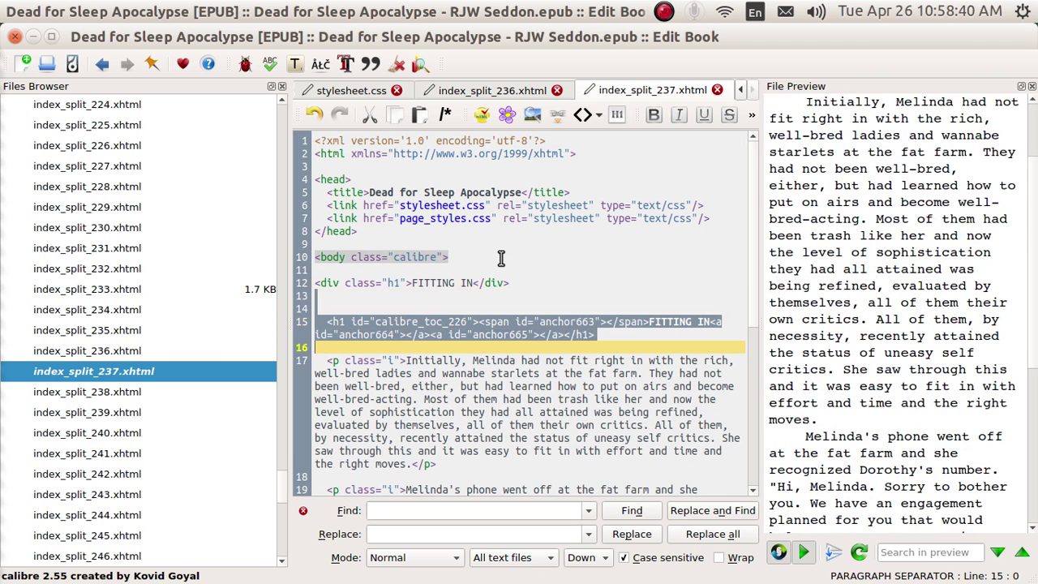
key(BackSpace)
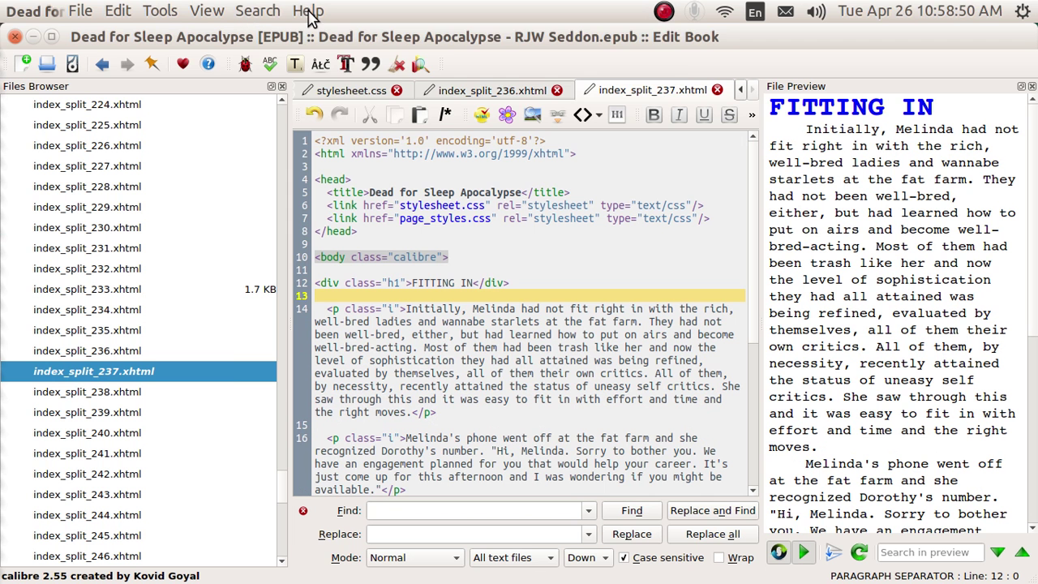
Go to Edit Book preferences, Editor settings, and open the snippet manager.
click(308, 12)
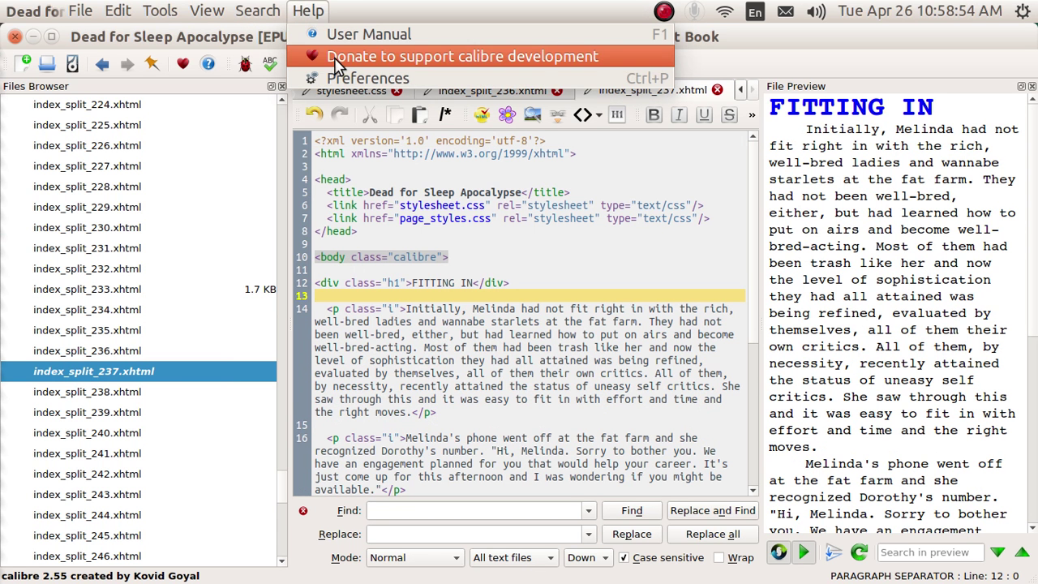
click(338, 78)
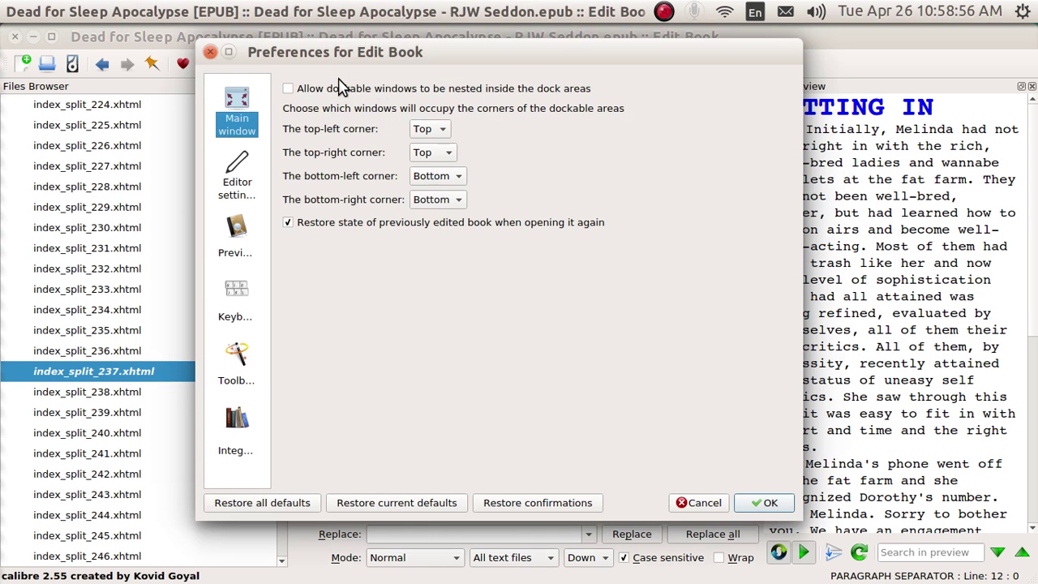
click(234, 178)
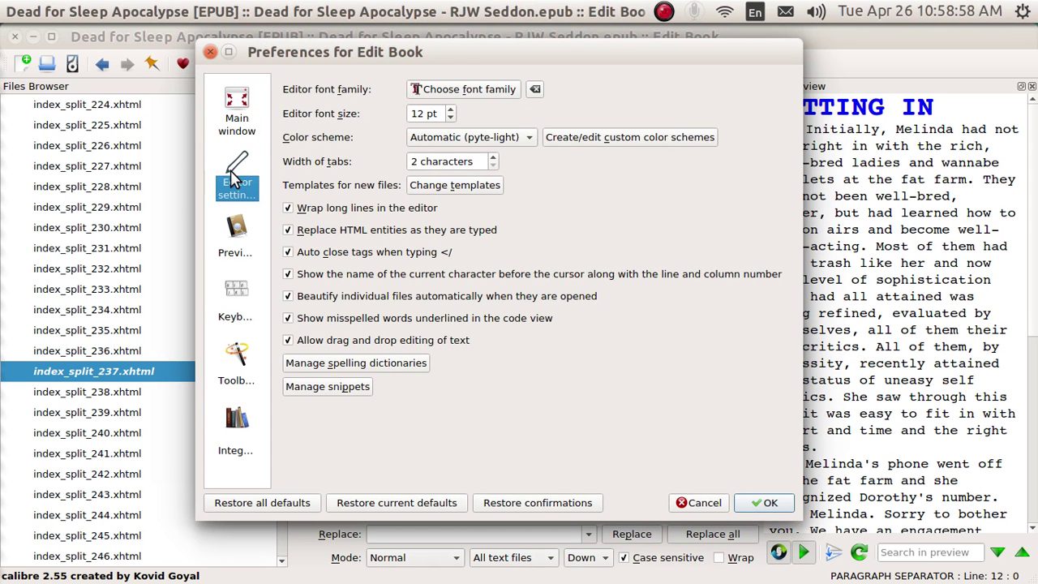
click(332, 388)
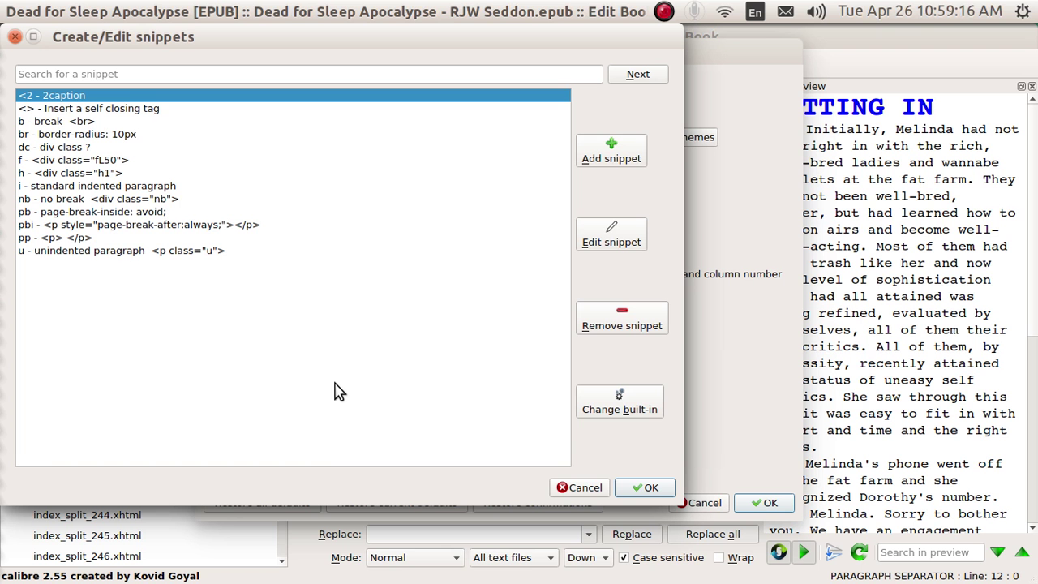
Open the h snippet for editing, showing template <div class="h1">$1</div>.
double_click(85, 174)
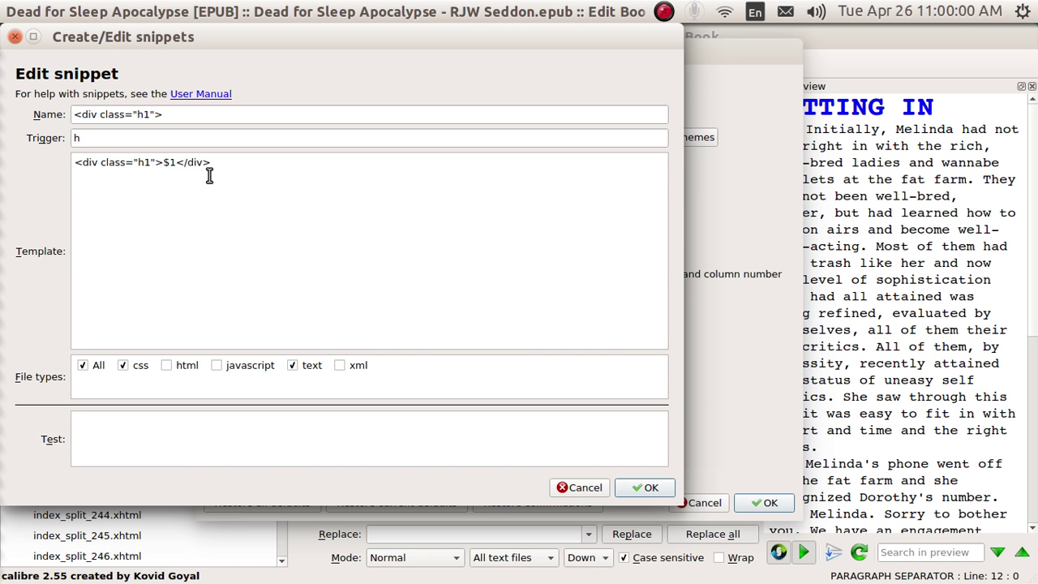
click(93, 424)
Add and then remove abcedfg at the end of the snippet template.
click(79, 202)
text(a)
text(bcedf)
text(g)
key(shift+Left)
key(shift+Left)
key(shift+Left)
key(shift+Left)
key(shift+Left)
key(shift+Left)
key(shift+Left)
key(BackSpace)
Test the h snippet with sample text abcedfg, then cancel the form unchanged.
click(93, 419)
text(h)
key(ctrl+j)
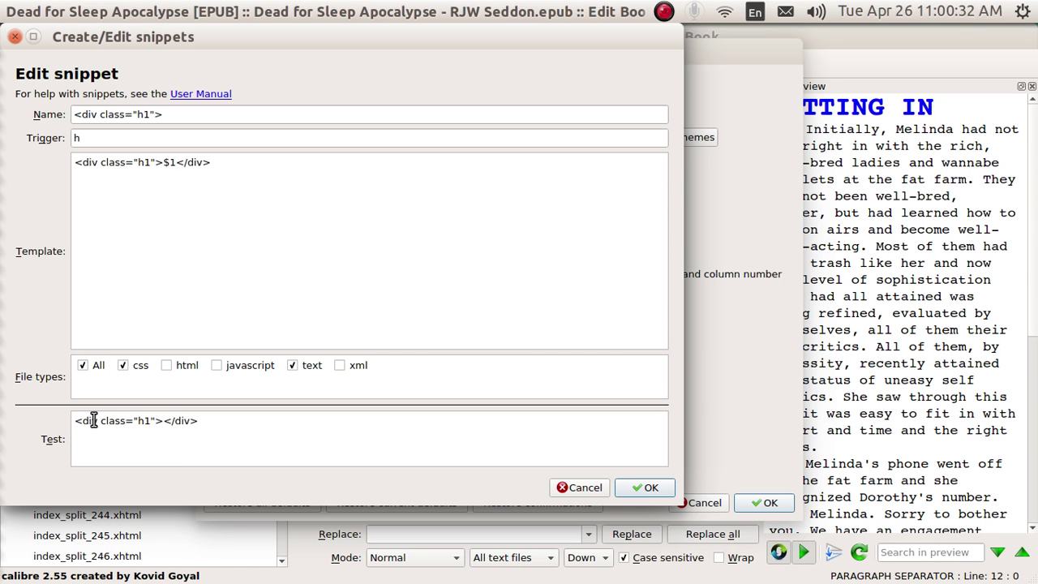
text(abcedfg)
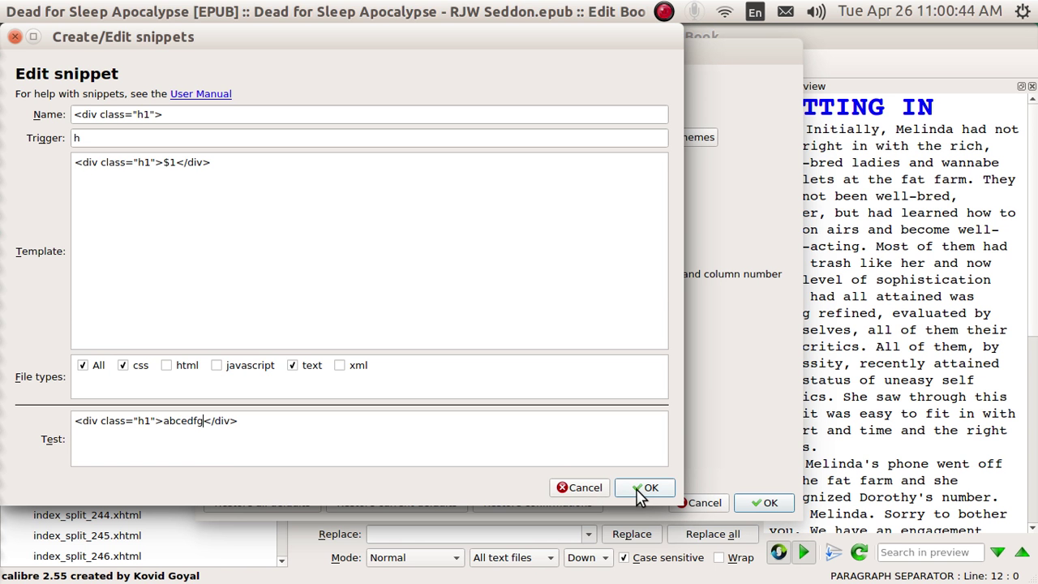
click(594, 492)
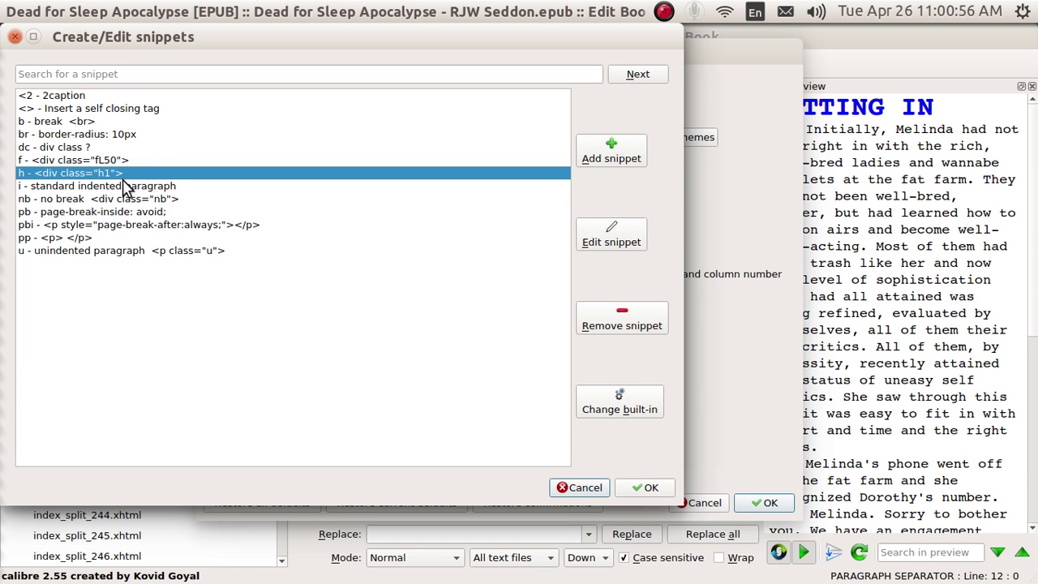
click(93, 135)
double_click(92, 136)
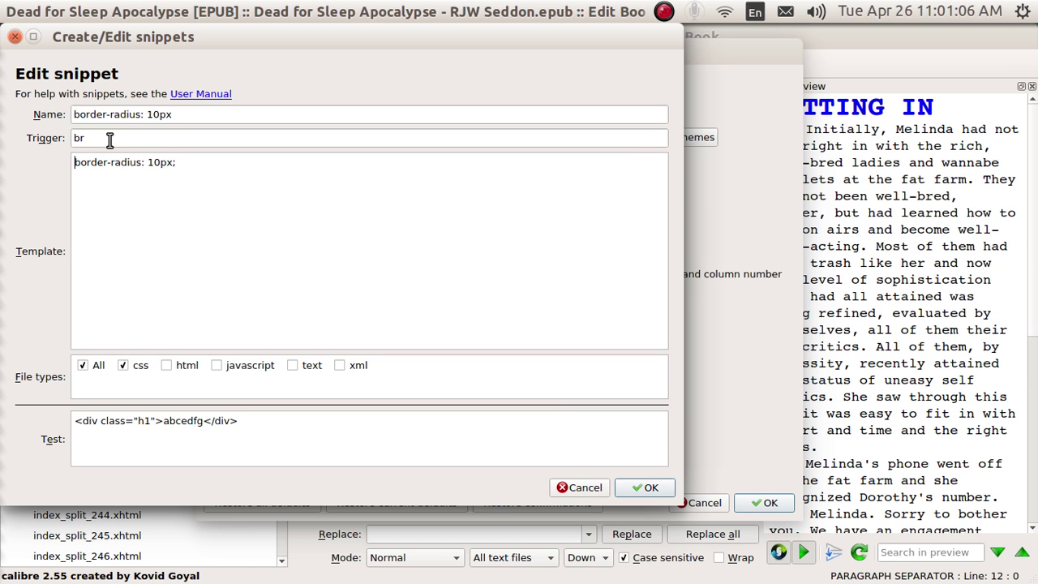
click(251, 419)
key(BackSpace)
key(BackSpace)
key(BackSpace)
key(BackSpace)
key(BackSpace)
key(BackSpace)
key(BackSpace)
key(BackSpace)
key(BackSpace)
key(BackSpace)
key(BackSpace)
key(BackSpace)
key(BackSpace)
key(BackSpace)
key(BackSpace)
key(BackSpace)
key(BackSpace)
key(BackSpace)
key(BackSpace)
key(BackSpace)
key(BackSpace)
key(BackSpace)
key(BackSpace)
key(BackSpace)
key(BackSpace)
key(BackSpace)
key(BackSpace)
key(BackSpace)
key(BackSpace)
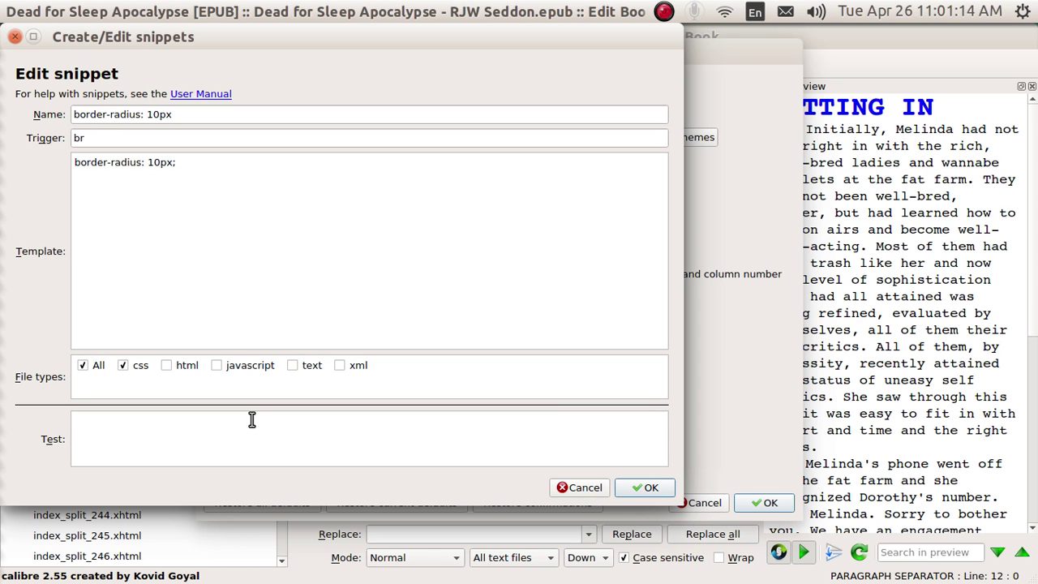
text(br)
key(BackSpace)
key(BackSpace)
text(bf)
key(BackSpace)
text(r)
key(Tab)
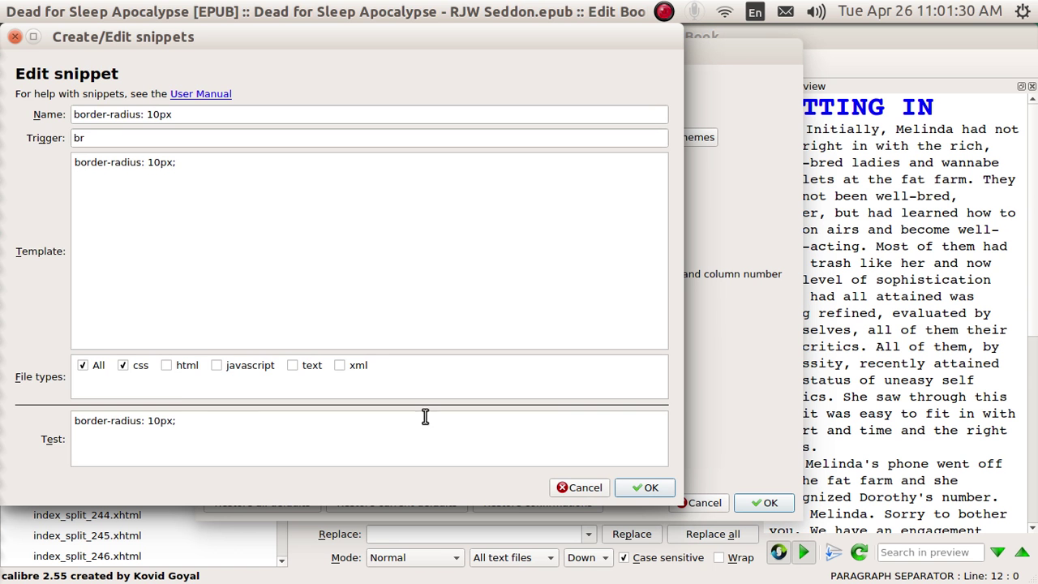
click(643, 489)
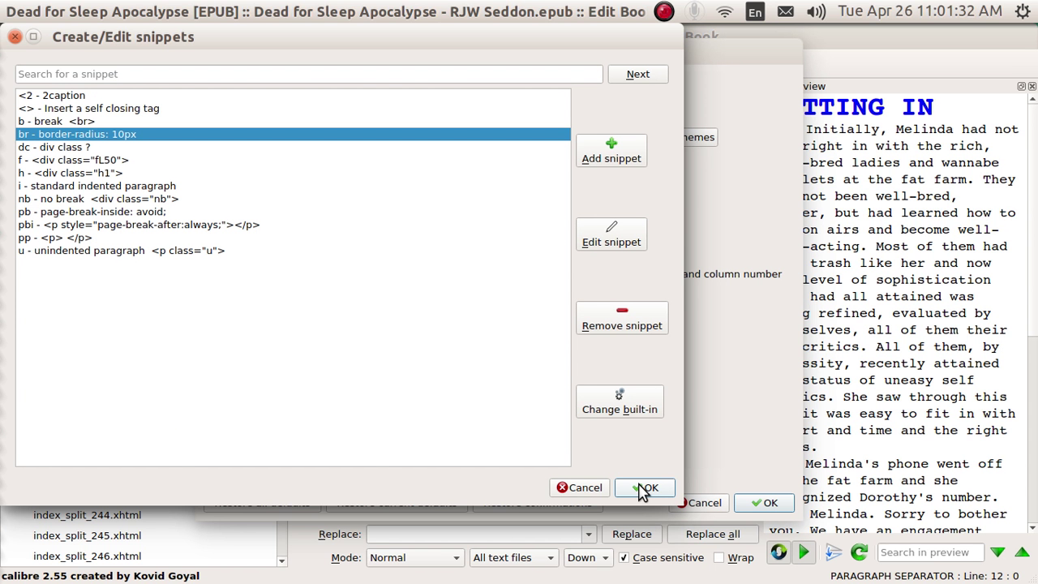